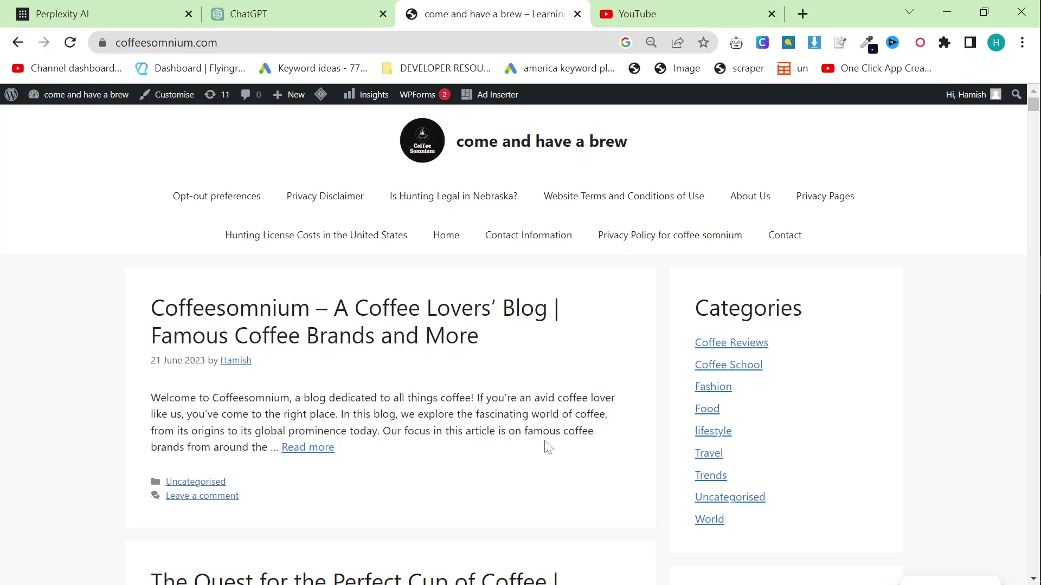
# - Glance at the ChatGPT conversation, then return to the coffee blog and reset its zoom to normal
pyautogui.click(314, 8)
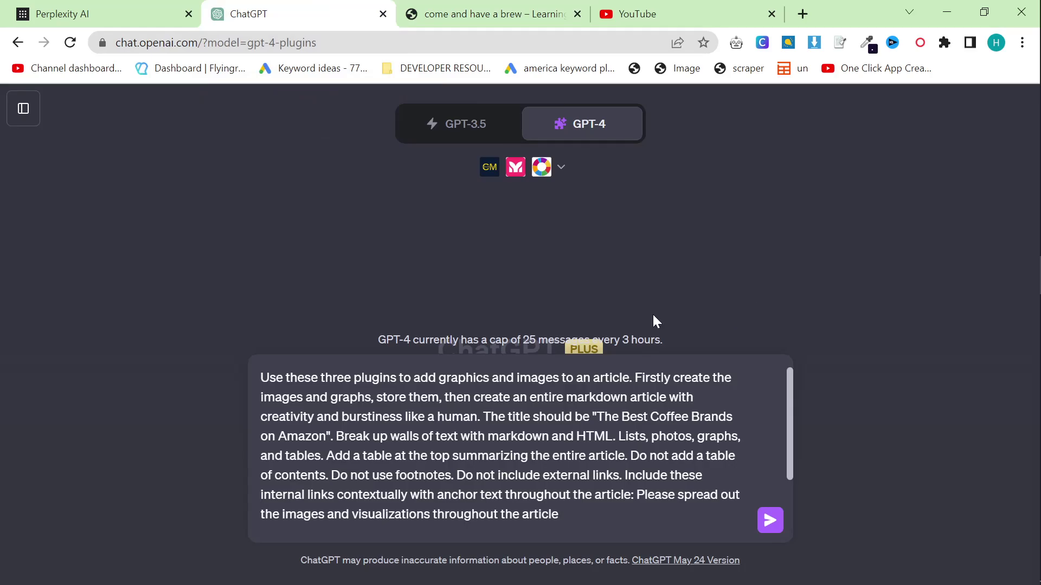
pyautogui.click(483, 14)
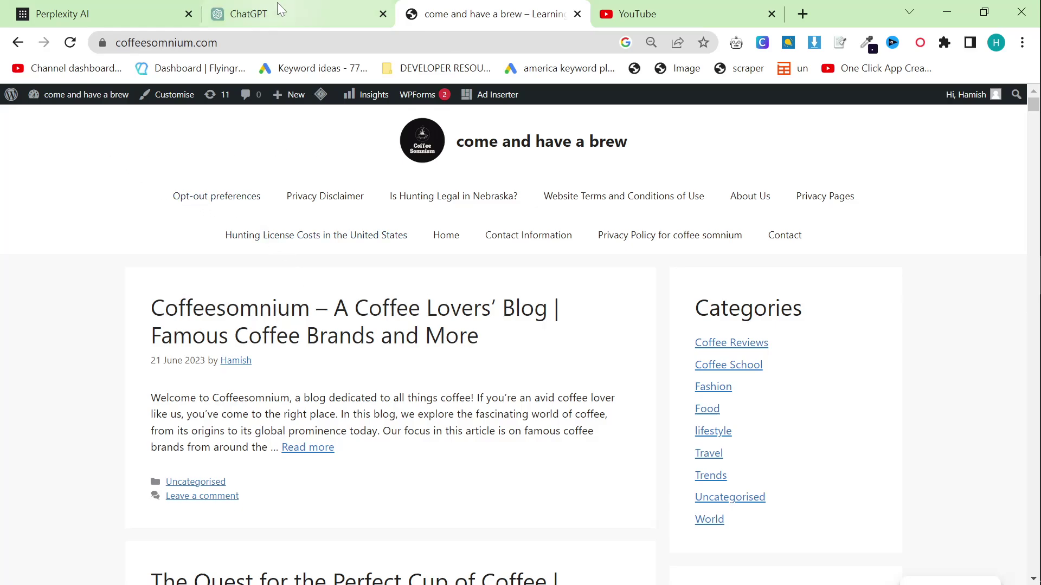
pyautogui.hotkey('ctrl', '0')
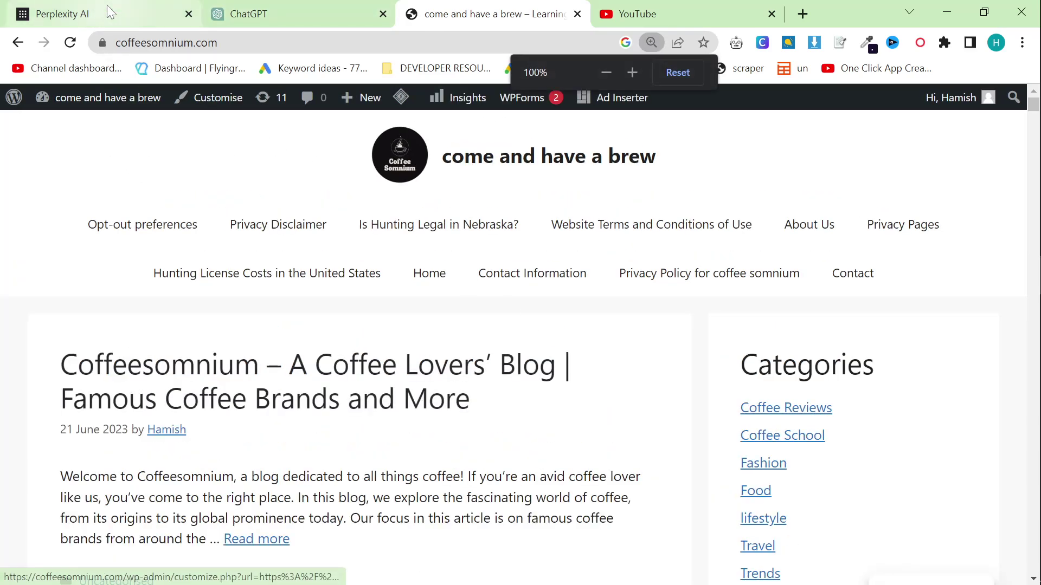
# - Ask Perplexity AI for 5 of the best coffees
pyautogui.click(106, 6)
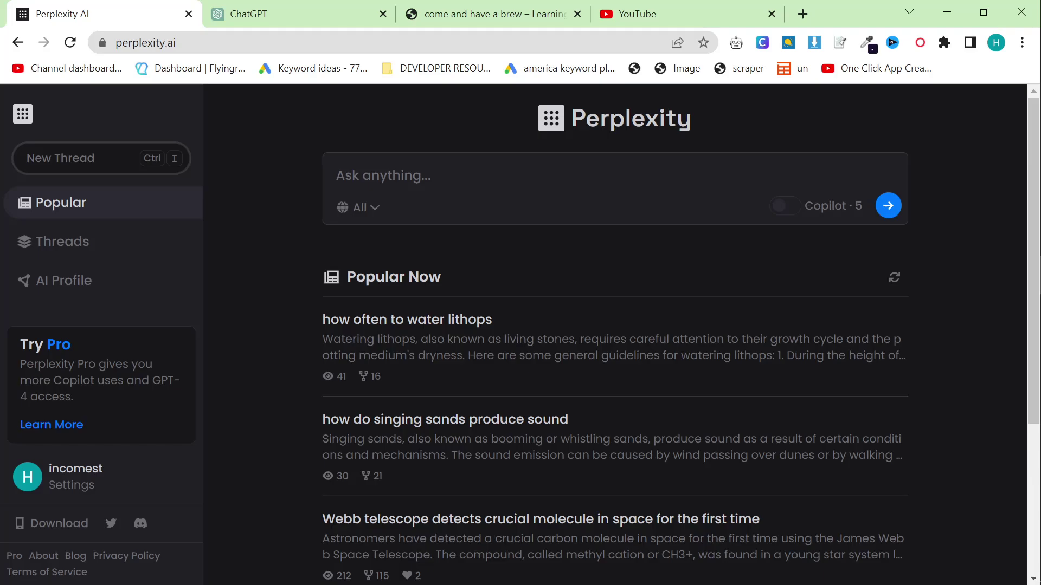
pyautogui.click(337, 175)
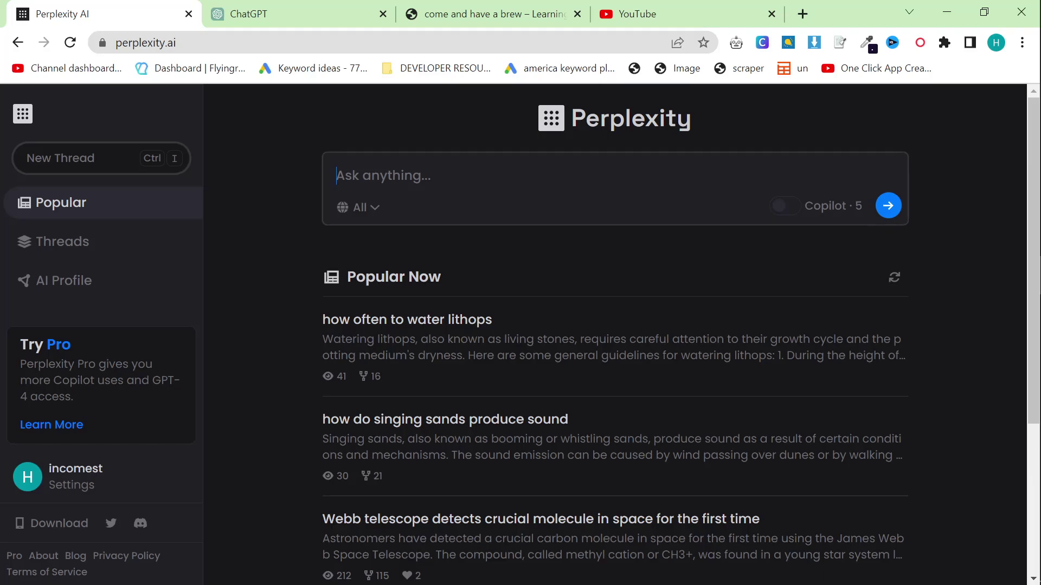
pyautogui.write('Can you give me 10 ')
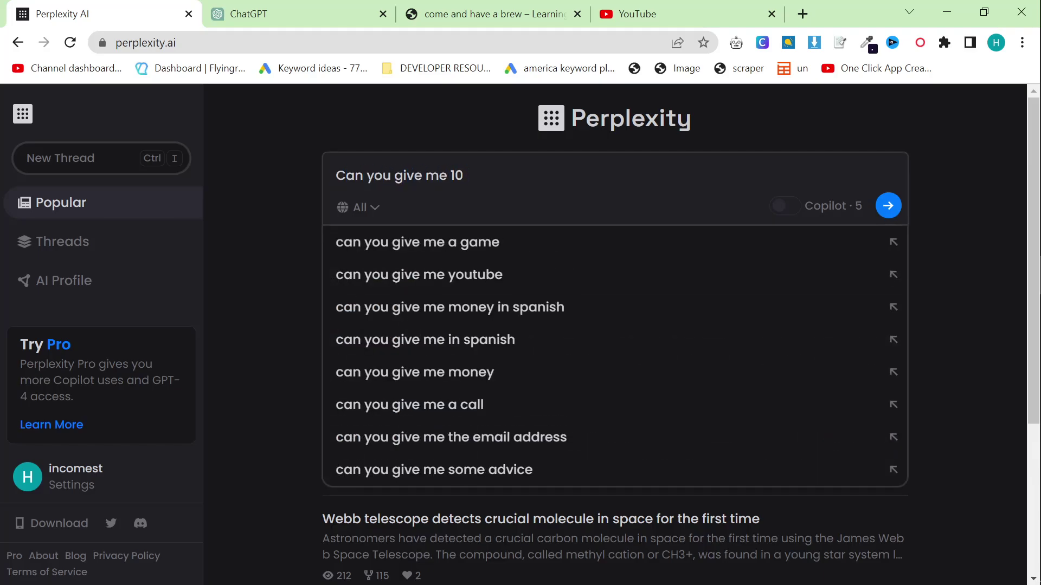
pyautogui.write('coffee')
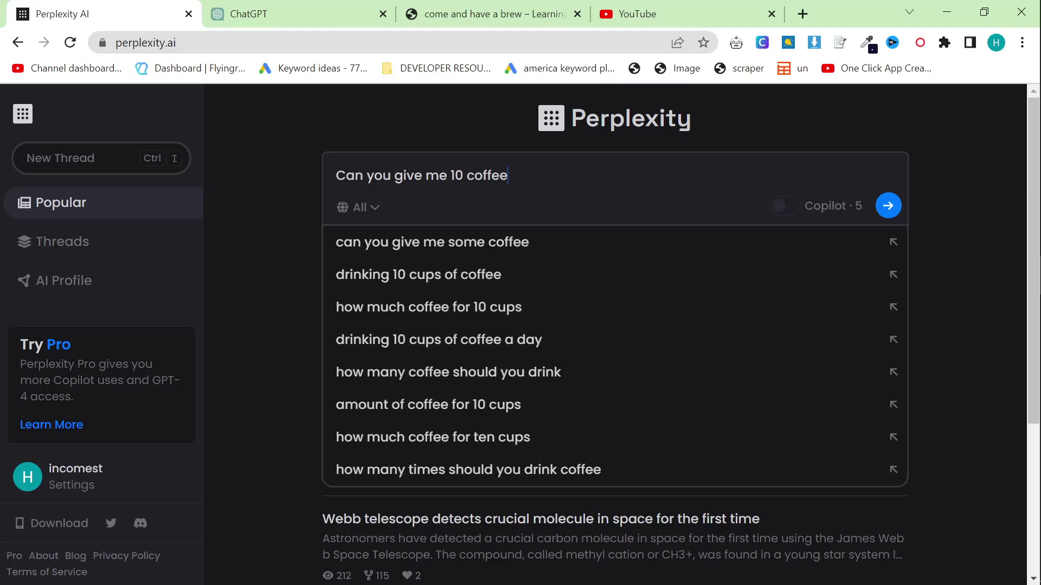
pyautogui.press('BackSpace')
pyautogui.press('BackSpace')
pyautogui.press('BackSpace')
pyautogui.press('BackSpace')
pyautogui.press('BackSpace')
pyautogui.press('BackSpace')
pyautogui.press('BackSpace')
pyautogui.press('BackSpace')
pyautogui.press('BackSpace')
pyautogui.write('5 of t')
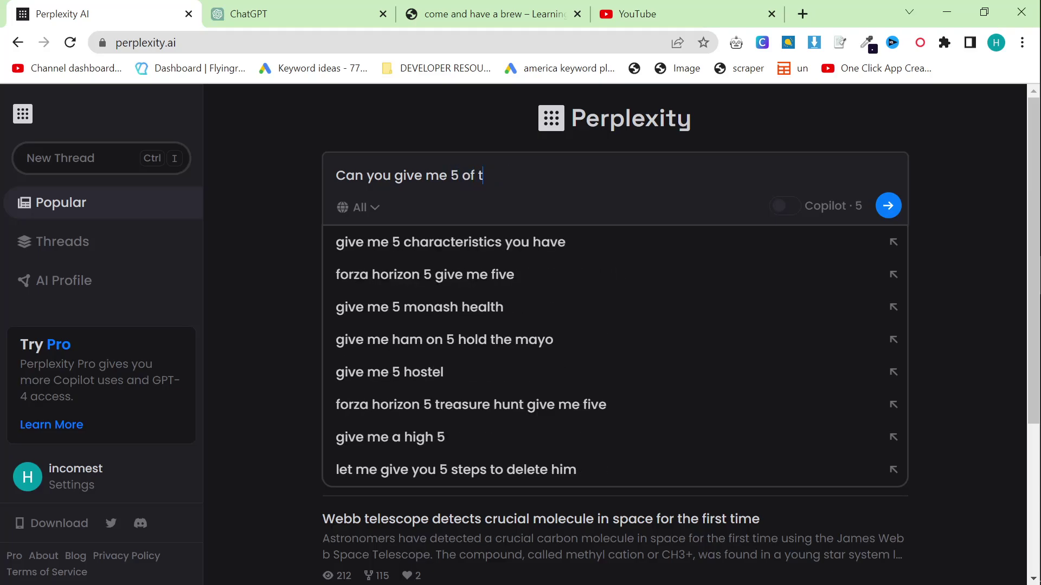
pyautogui.write('he best coffees')
pyautogui.press('Return')
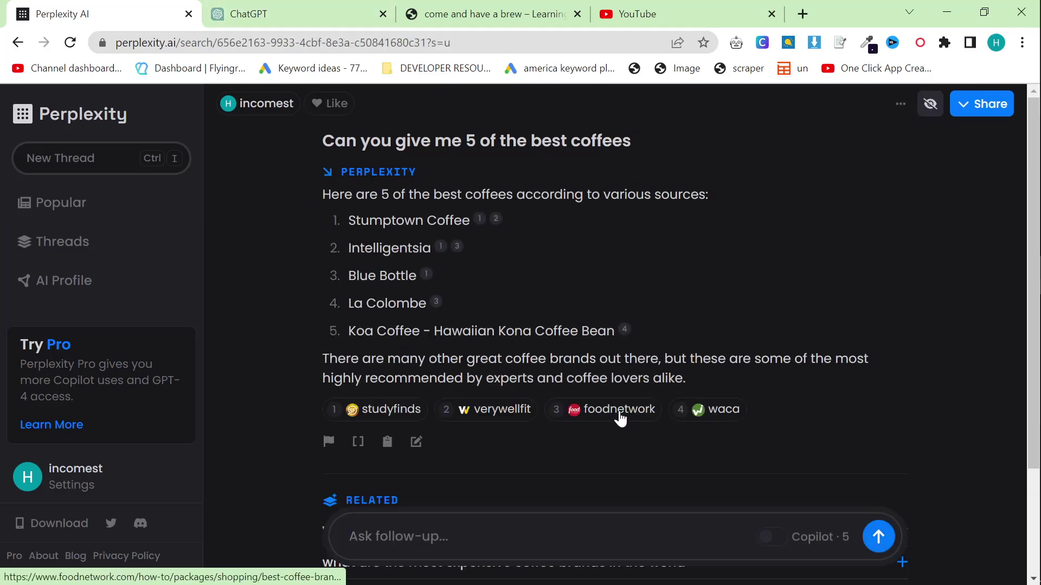
# - Add the related coffee flavor-profiles question and copy both Perplexity answers for ChatGPT
pyautogui.moveTo(708, 385); pyautogui.dragTo(306, 191)
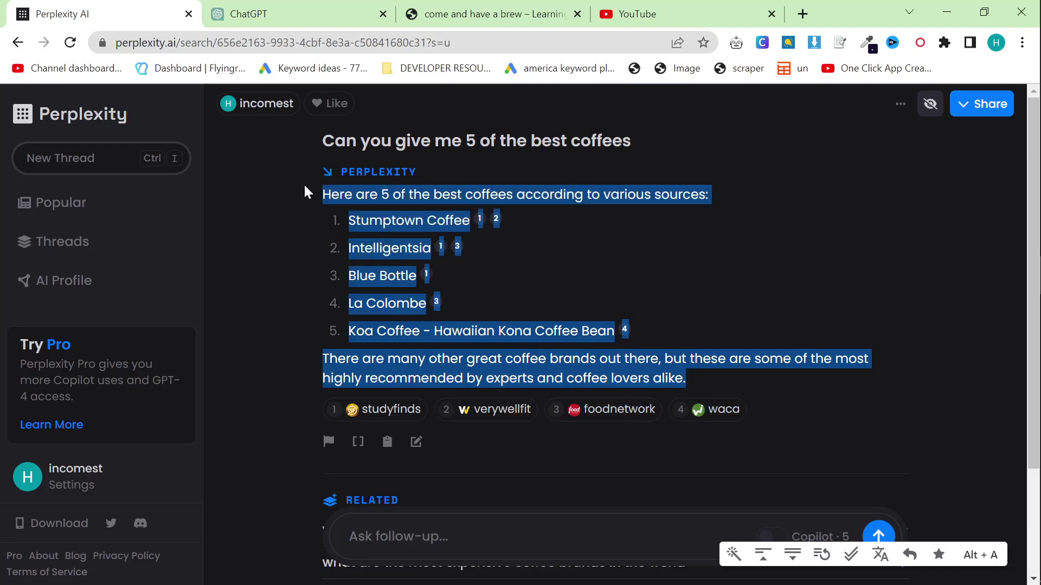
pyautogui.click(298, 246)
pyautogui.click(255, 14)
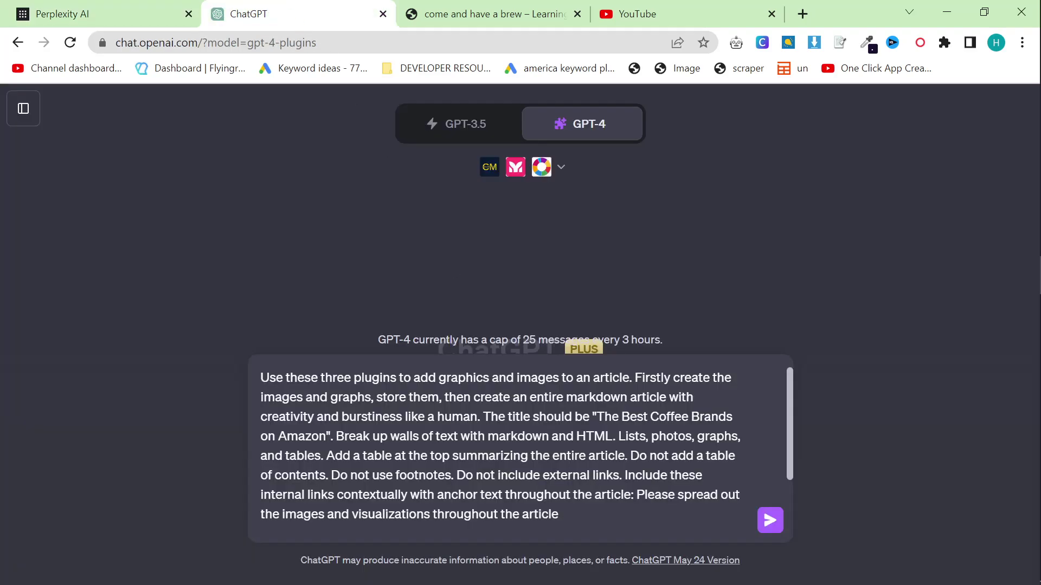
pyautogui.click(157, 13)
pyautogui.scroll(-3, 406, 262)
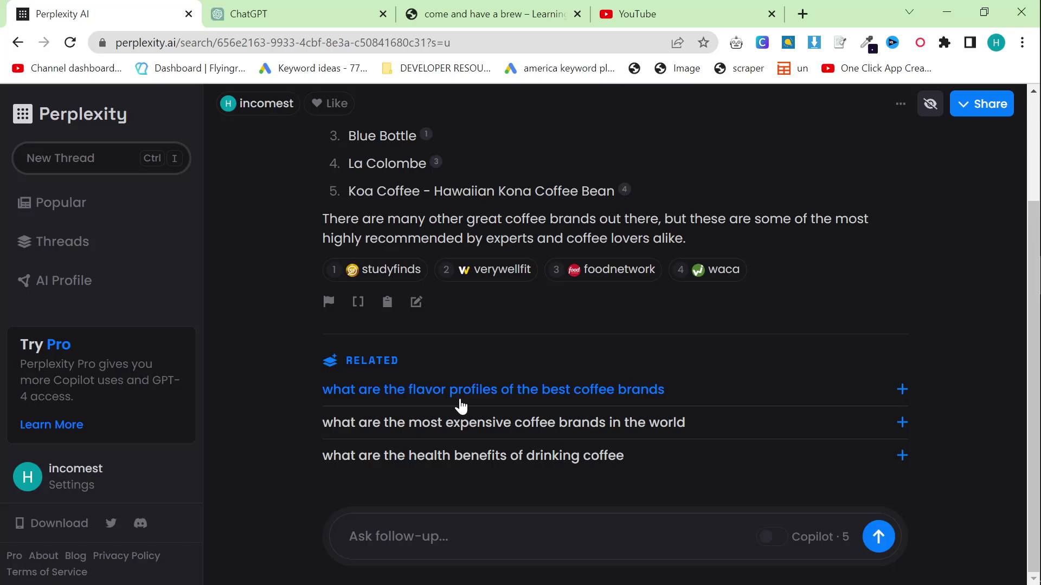
pyautogui.click(461, 406)
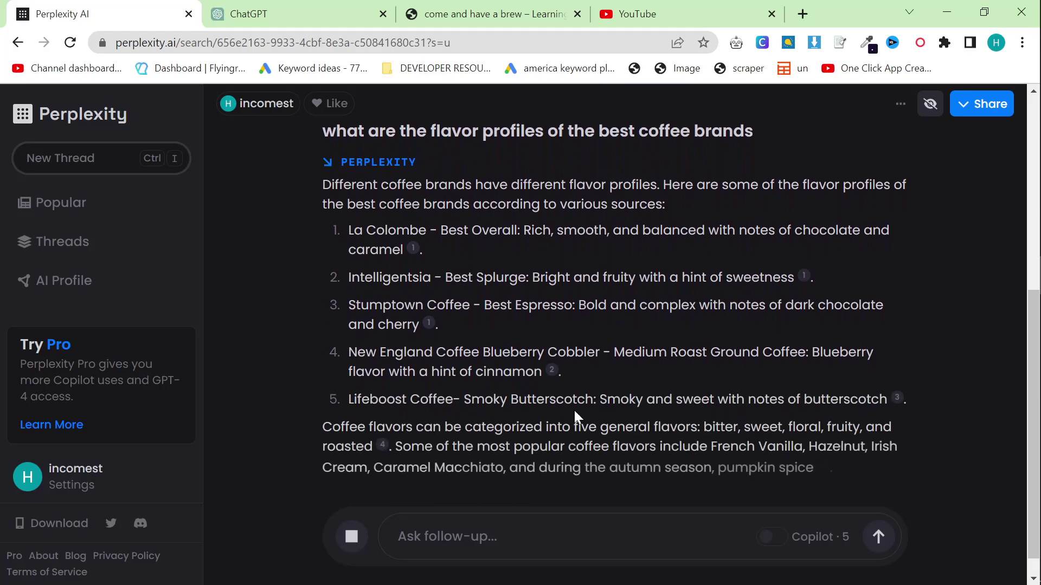
pyautogui.moveTo(875, 454); pyautogui.dragTo(276, 16)
pyautogui.click(273, 15)
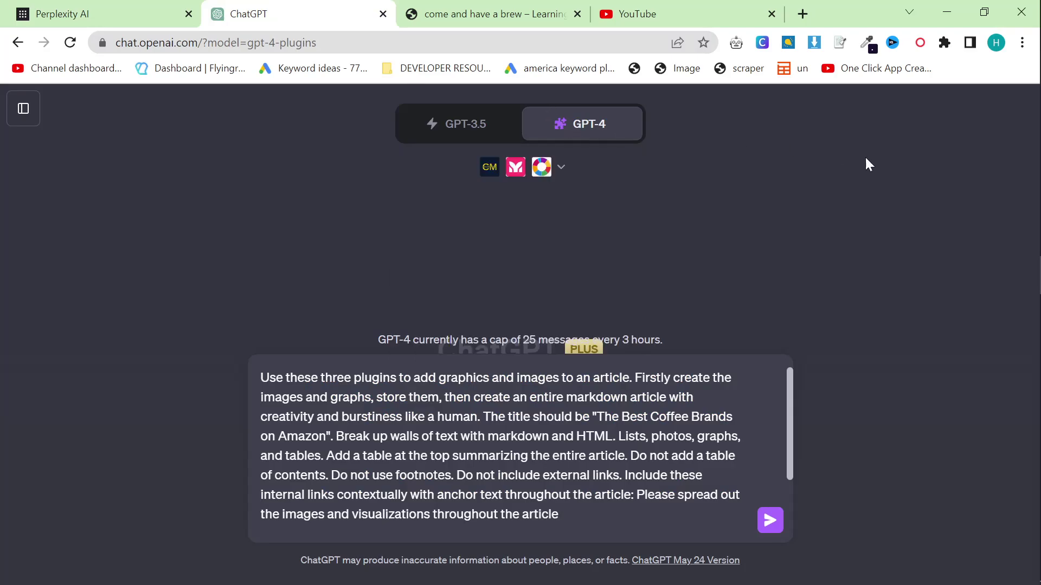
pyautogui.click(572, 169)
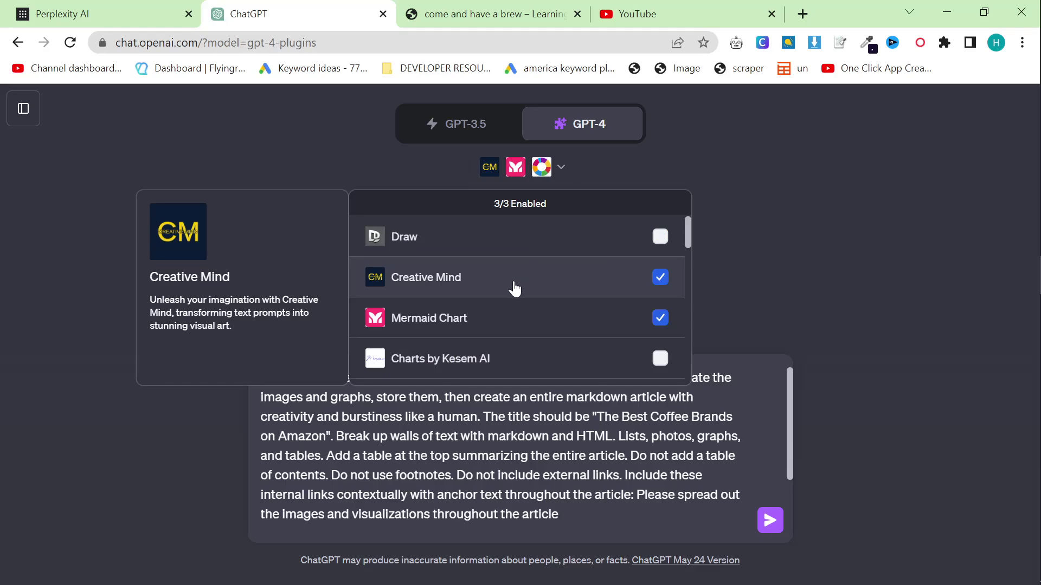
pyautogui.scroll(-4, 509, 312)
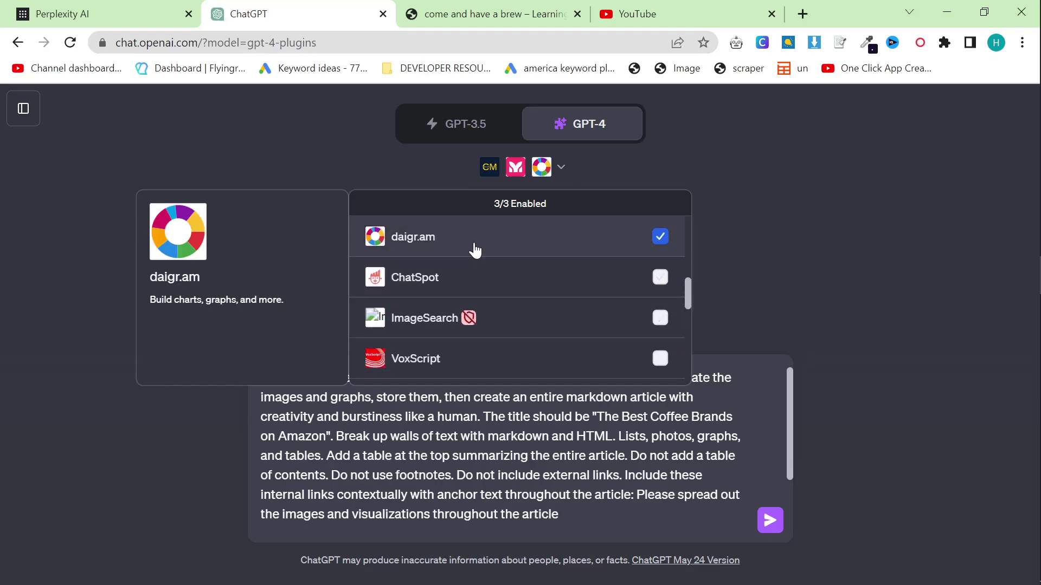
pyautogui.click(764, 246)
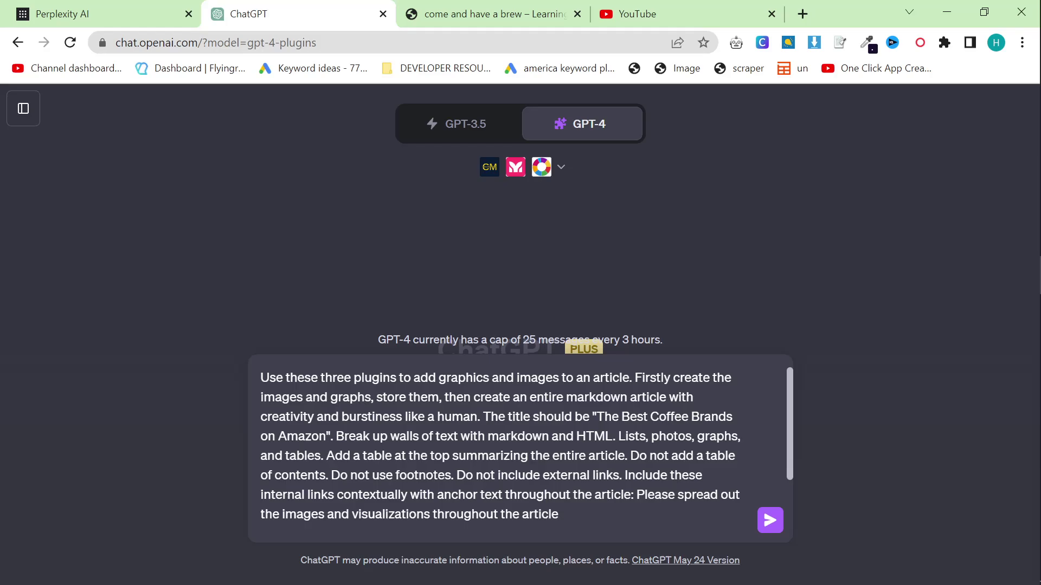
pyautogui.moveTo(483, 417); pyautogui.dragTo(261, 417)
# - Retitle the prompt's article from the Amazon coffee brands title to 'The Best Coffee in the World'
pyautogui.click(447, 436)
pyautogui.doubleClick(310, 436)
pyautogui.press('BackSpace')
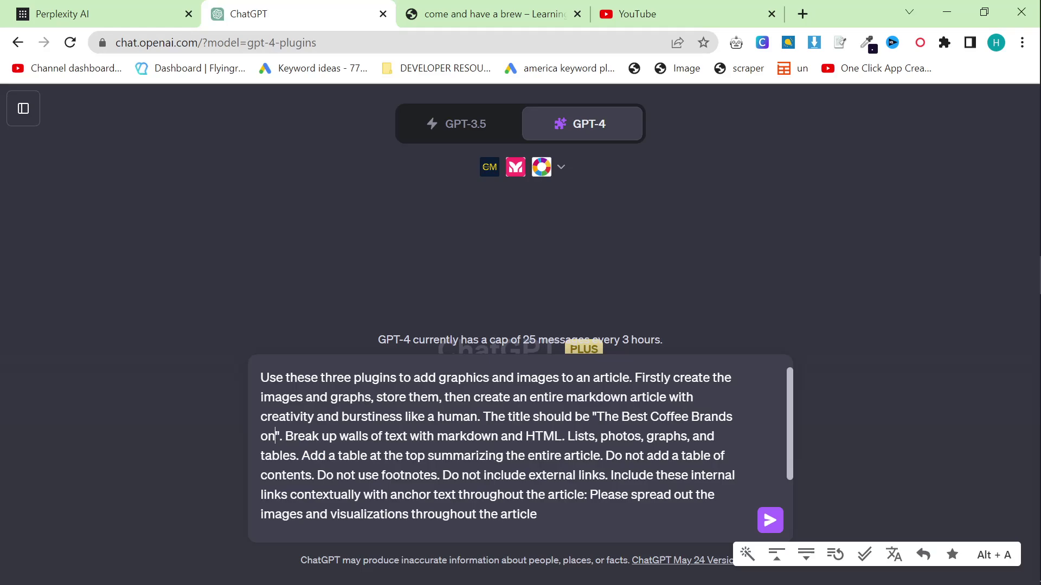
pyautogui.press('BackSpace')
pyautogui.press('BackSpace')
pyautogui.press('BackSpace')
pyautogui.press('BackSpace')
pyautogui.press('BackSpace')
pyautogui.press('BackSpace')
pyautogui.press('BackSpace')
pyautogui.press('BackSpace')
pyautogui.press('BackSpace')
pyautogui.press('BackSpace')
pyautogui.write('in the w".')
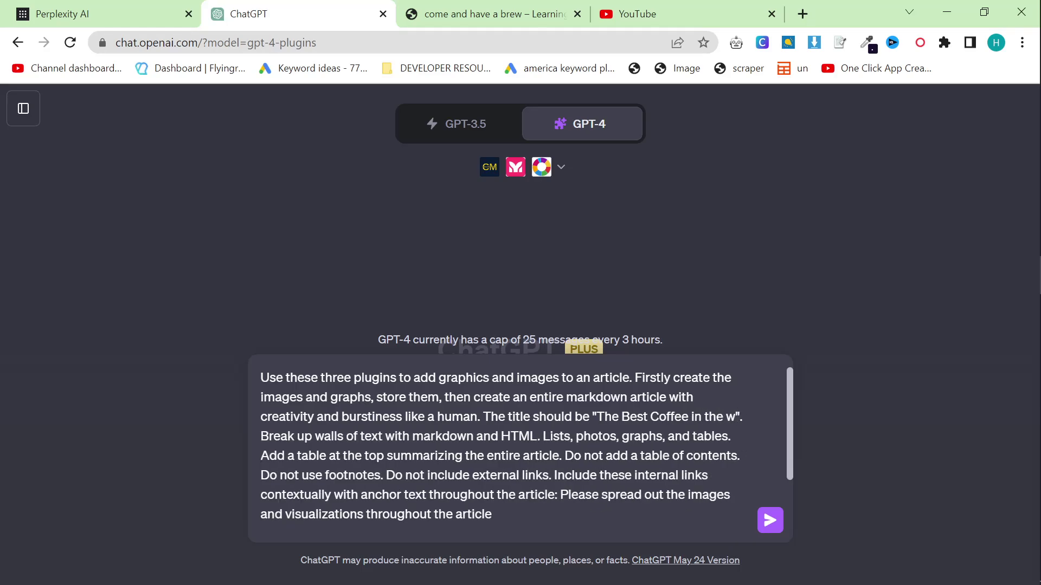
pyautogui.press('BackSpace')
pyautogui.write('World')
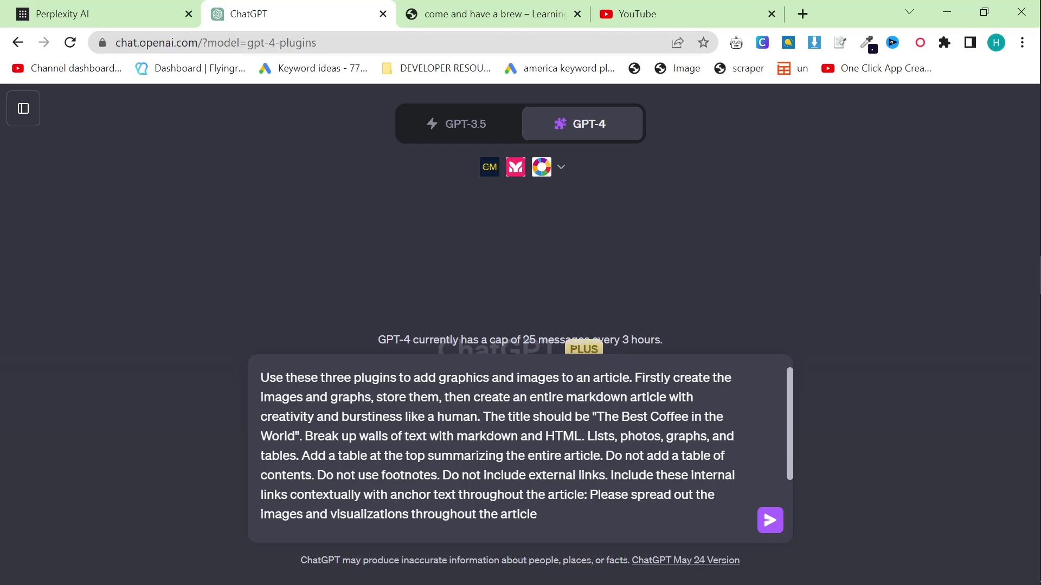
# - Paste the three internal link paths and the Perplexity coffee answers, then send the prompt
pyautogui.write('/home/ /best-coffee/ /coffee-guides/')
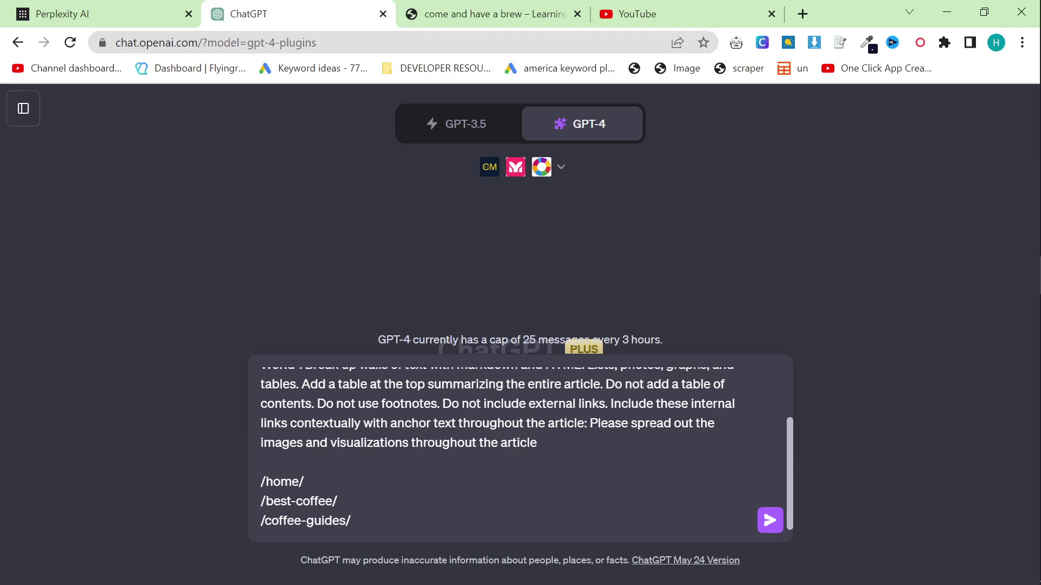
pyautogui.hotkey('shift', 'Up')
pyautogui.hotkey('shift', 'Up')
pyautogui.hotkey('shift', 'Home')
pyautogui.press('Right')
pyautogui.hotkey('ctrl', 'v')
pyautogui.press('Return')
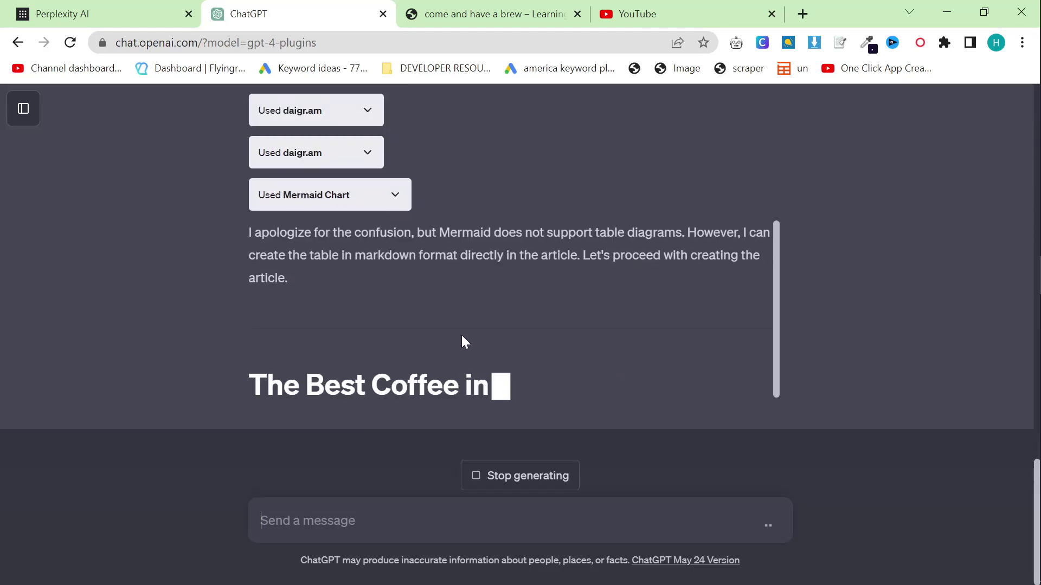
# - Zoom the chat, expand the Mermaid Chart request, and follow the reply as the article begins
pyautogui.scroll(3, 469, 237)
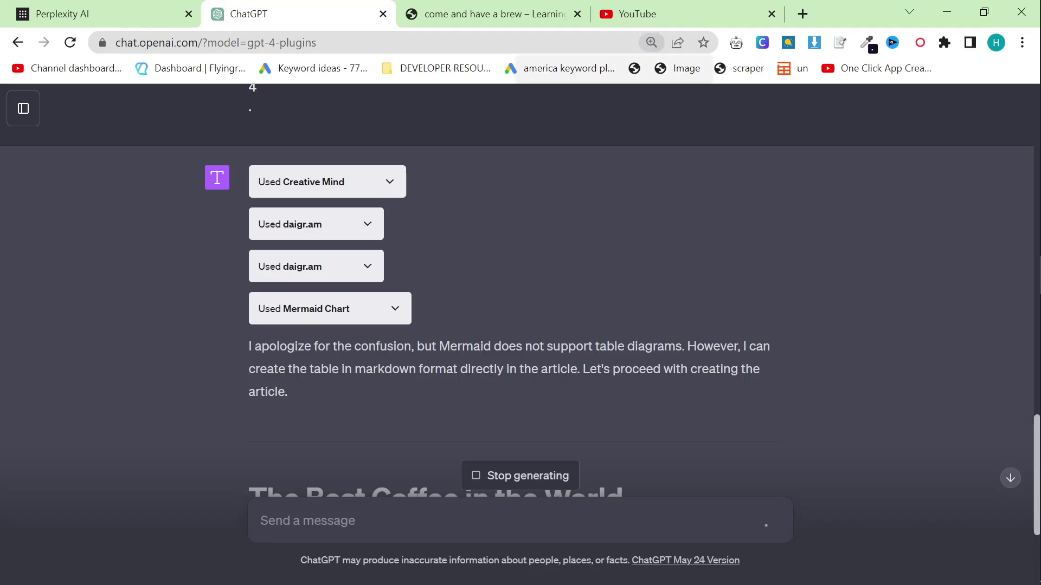
pyautogui.hotkey('ctrl', '+')
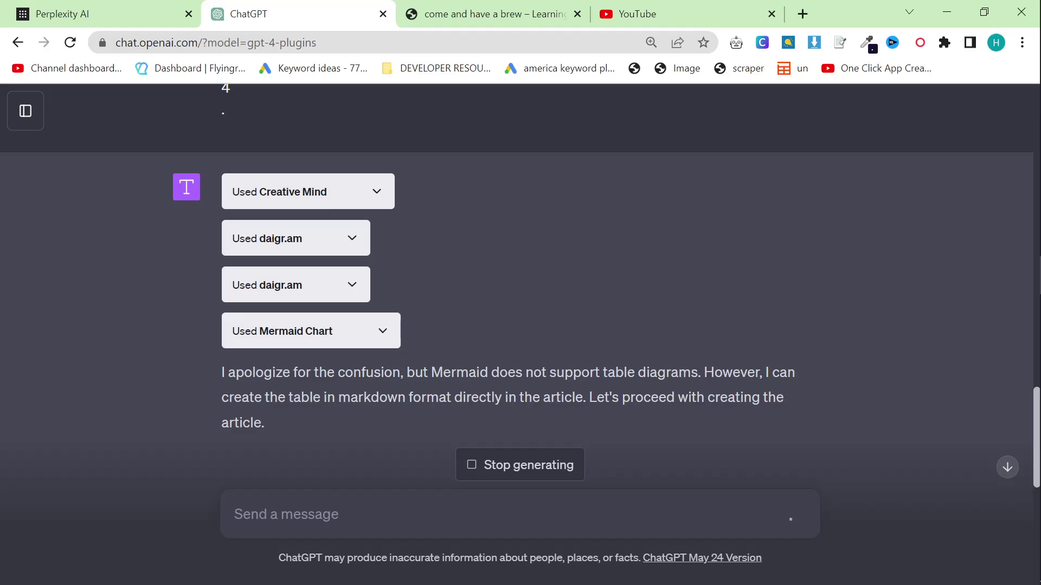
pyautogui.click(374, 333)
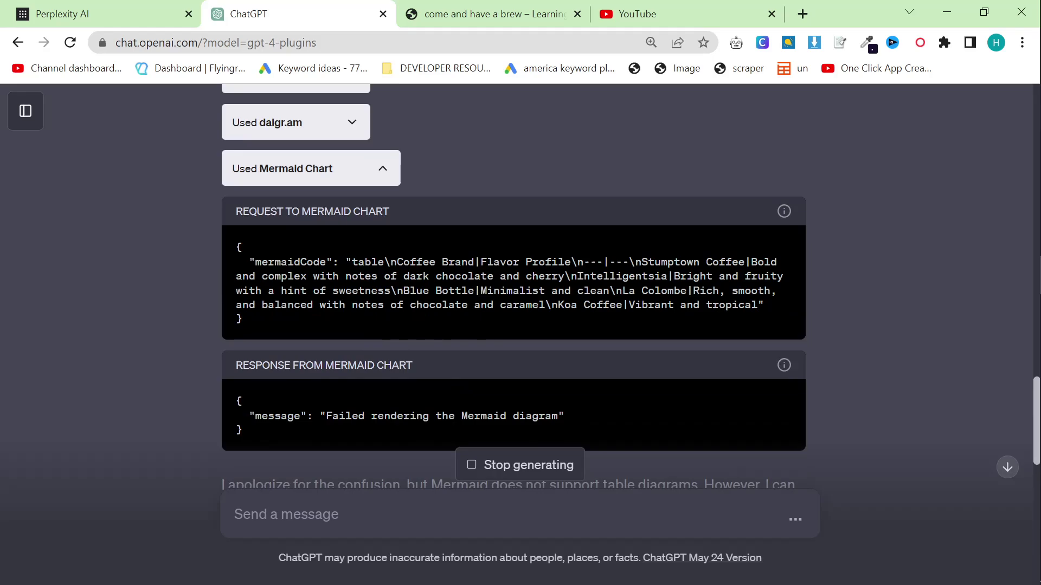
pyautogui.scroll(-2, 364, 392)
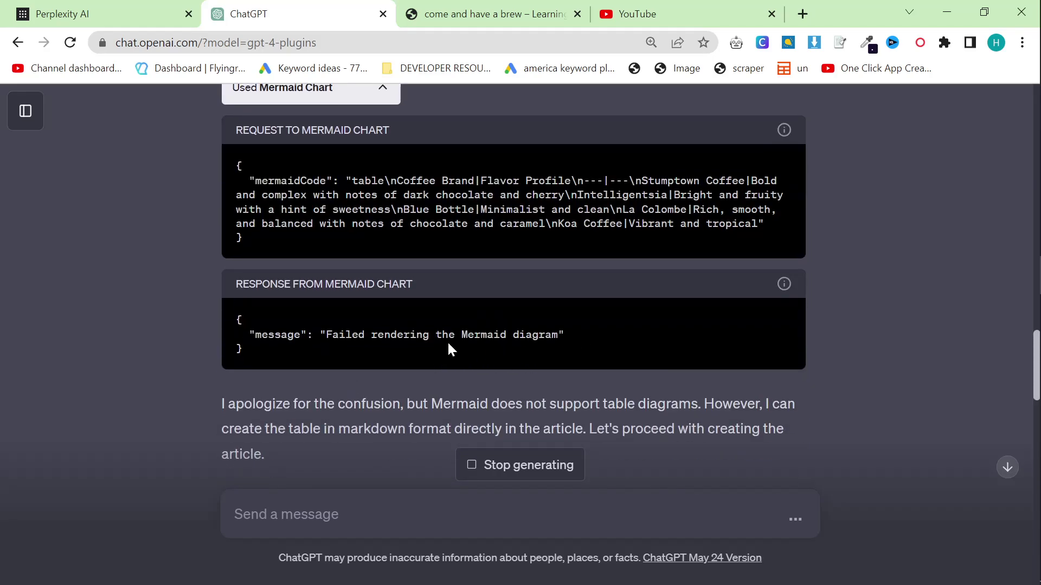
pyautogui.scroll(3, 447, 347)
pyautogui.scroll(-1, 474, 369)
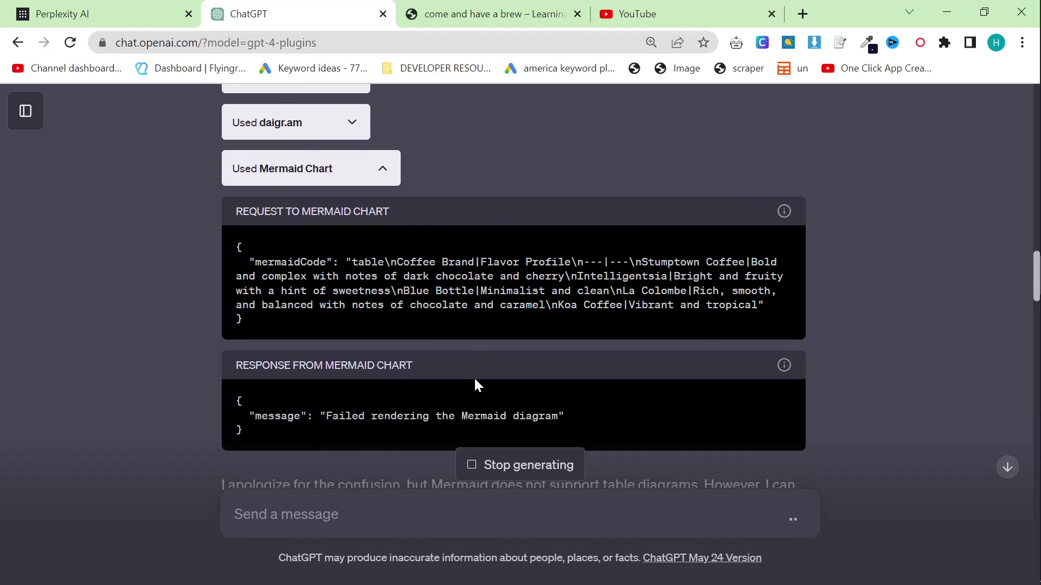
pyautogui.scroll(-1, 472, 382)
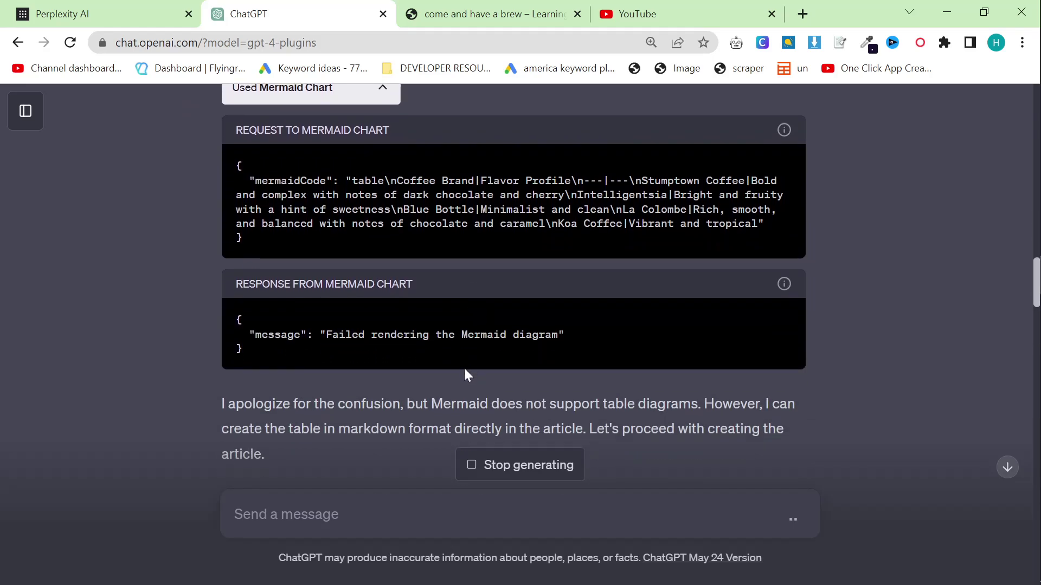
pyautogui.scroll(1, 465, 363)
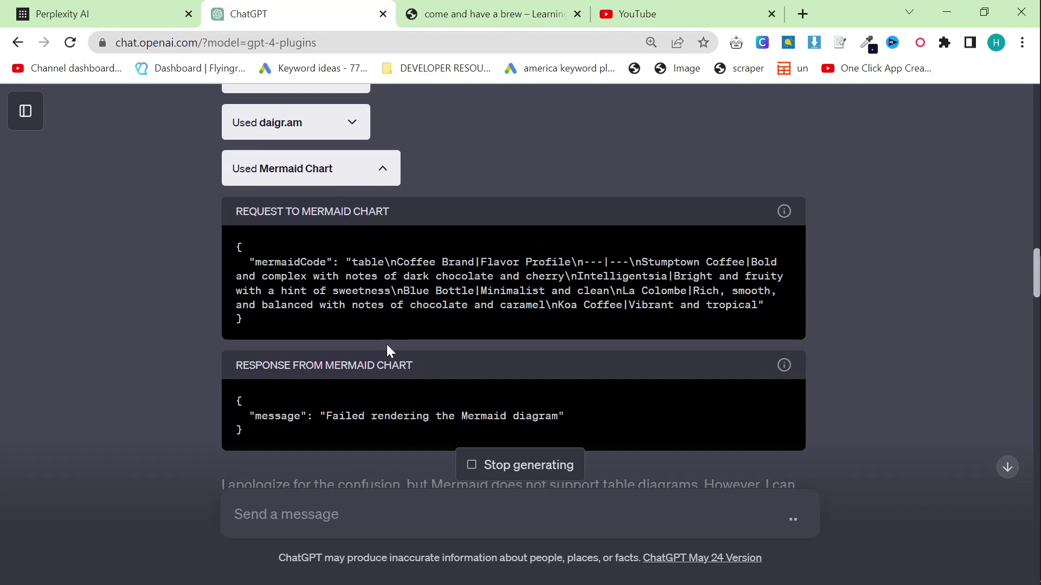
pyautogui.scroll(-4, 383, 344)
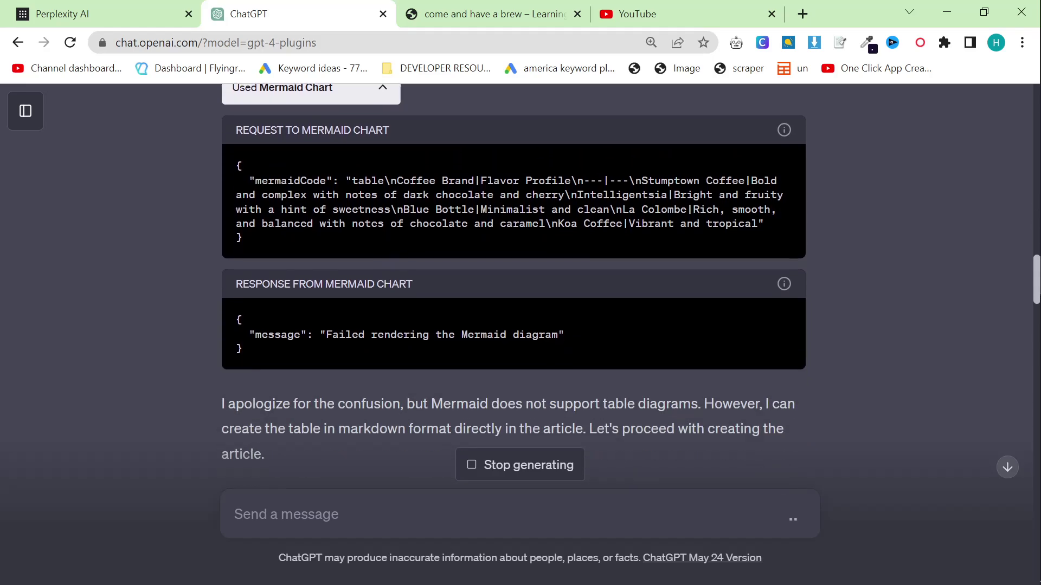
# - Read through the finished reply's summary table and first coffee sections
pyautogui.scroll(-2, 280, 307)
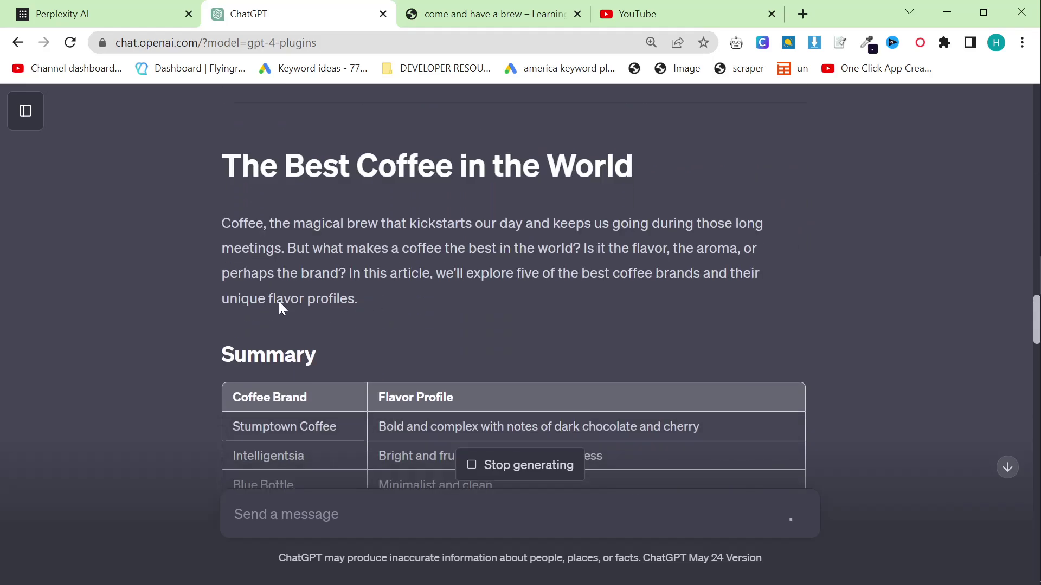
pyautogui.scroll(-1, 307, 275)
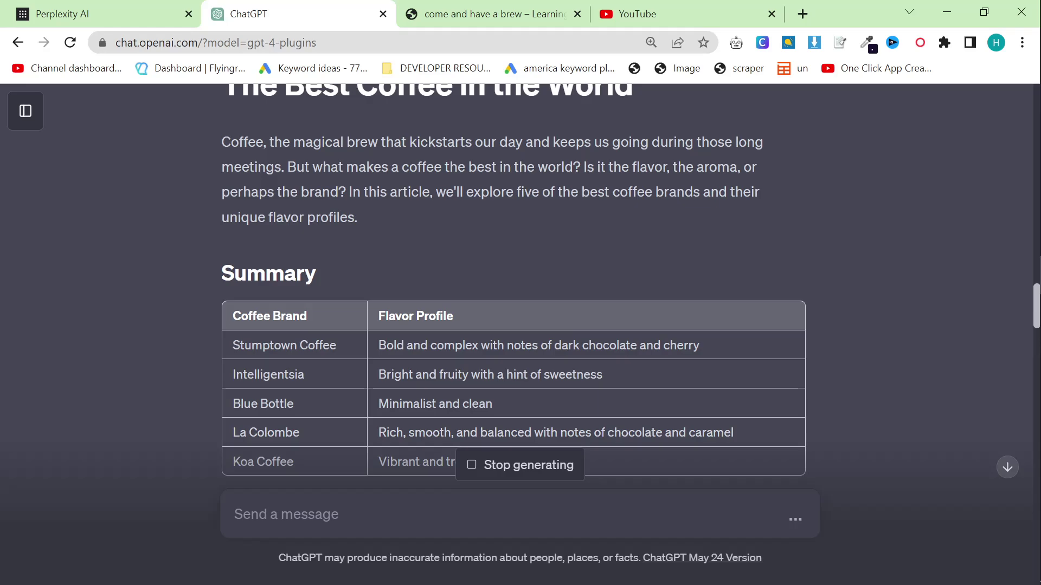
pyautogui.moveTo(216, 344); pyautogui.dragTo(339, 344)
pyautogui.scroll(-1, 339, 344)
pyautogui.scroll(-2, 287, 318)
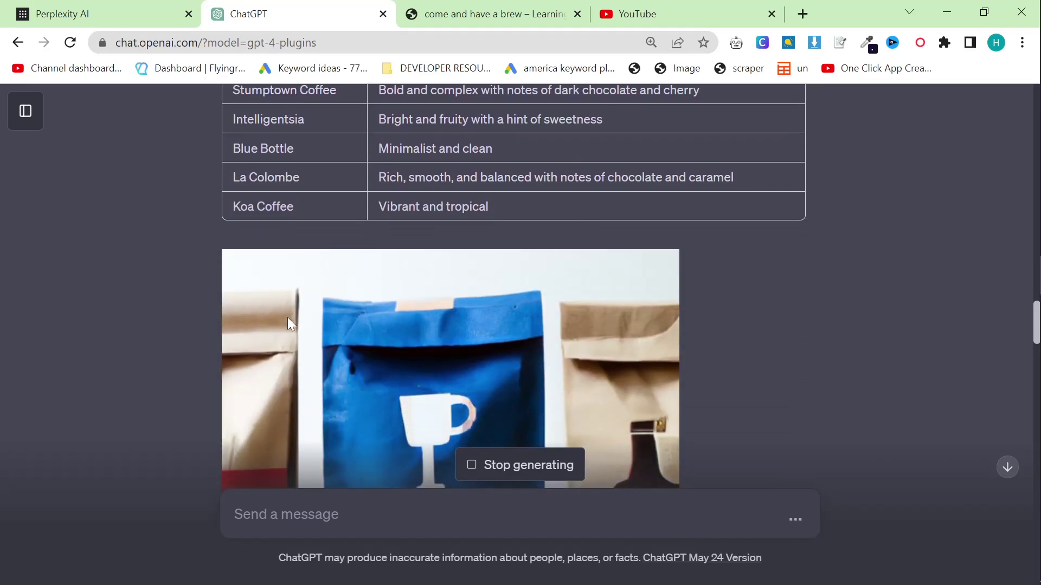
pyautogui.scroll(-2, 287, 318)
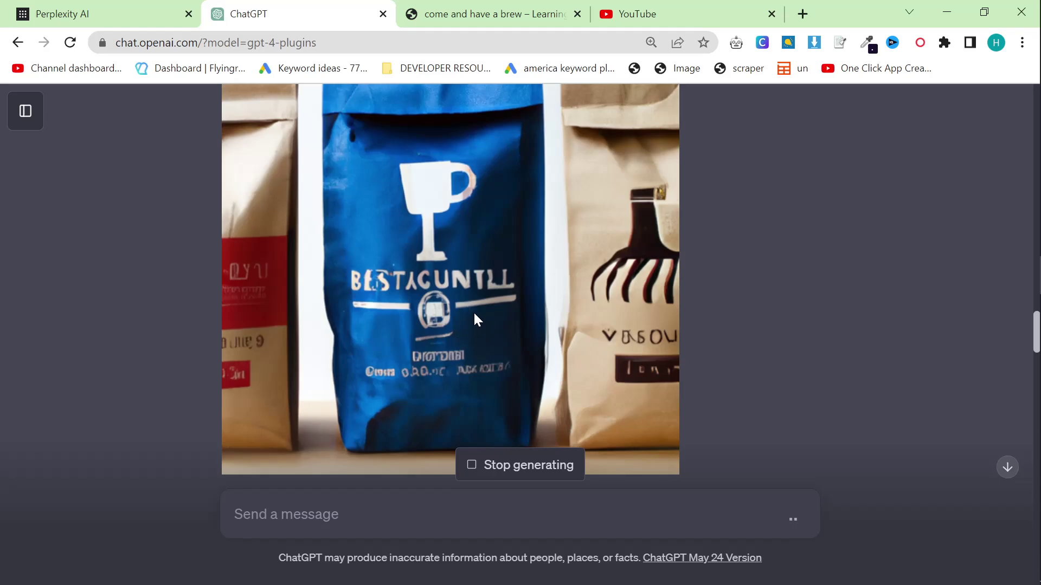
pyautogui.moveTo(544, 345); pyautogui.dragTo(423, 157)
# - Review the product images and popularity chart, then copy the whole article reply
pyautogui.scroll(-5, 504, 333)
pyautogui.scroll(-4, 502, 330)
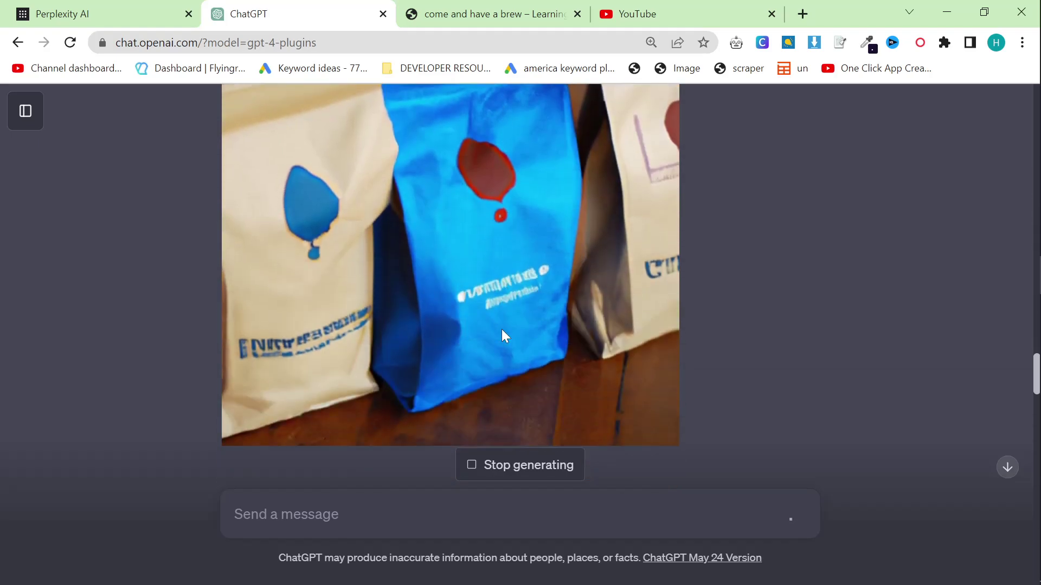
pyautogui.scroll(-8, 503, 319)
pyautogui.scroll(-20, 505, 313)
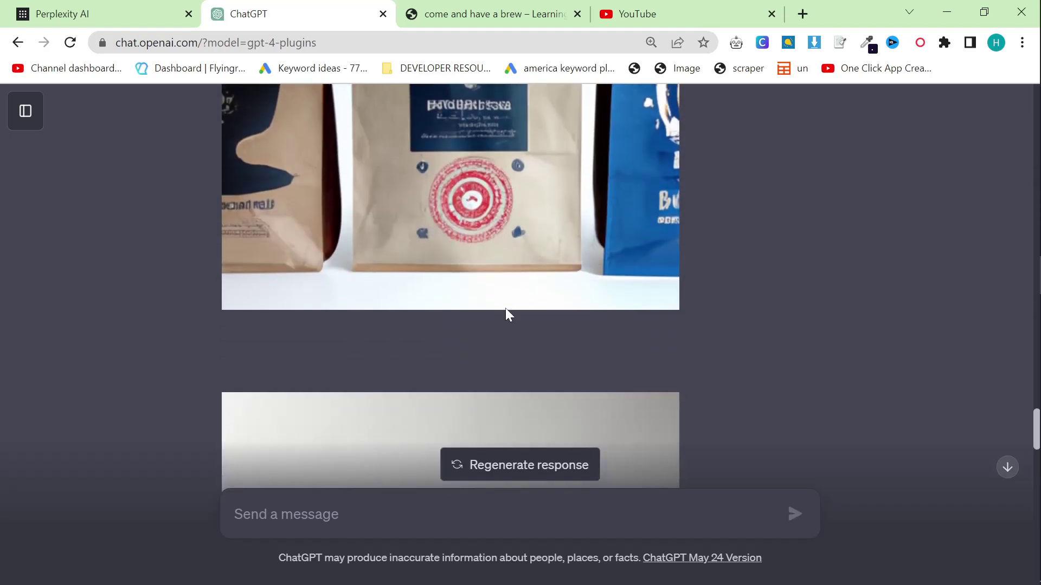
pyautogui.scroll(5, 512, 317)
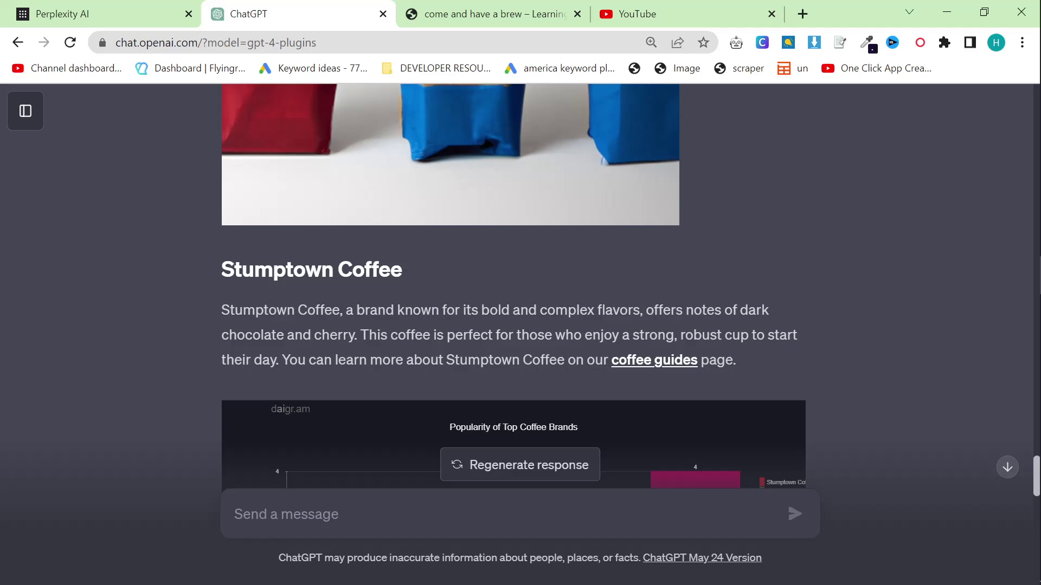
pyautogui.scroll(-10, 512, 317)
pyautogui.scroll(-9, 511, 325)
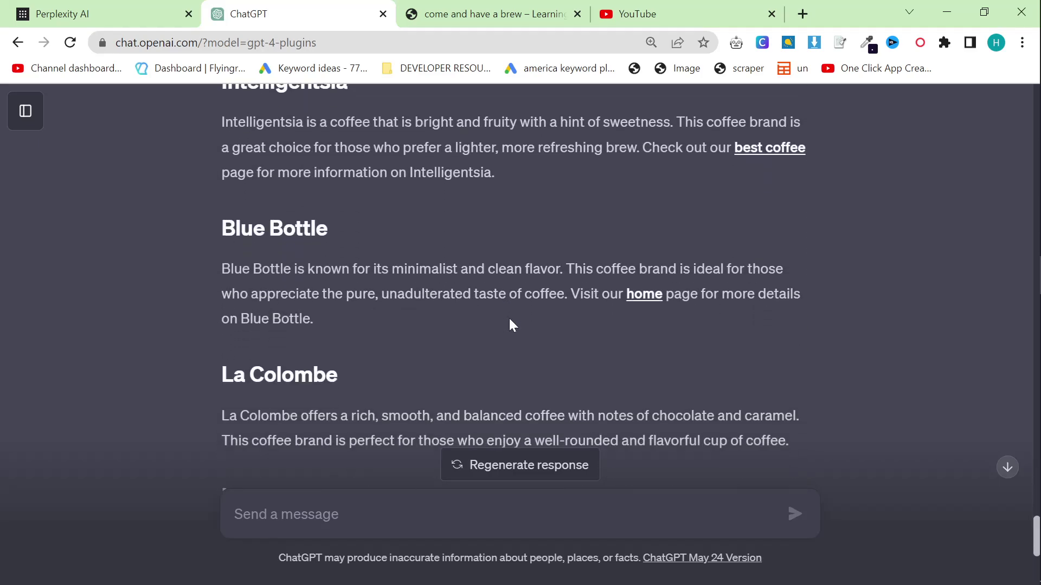
pyautogui.scroll(20, 507, 323)
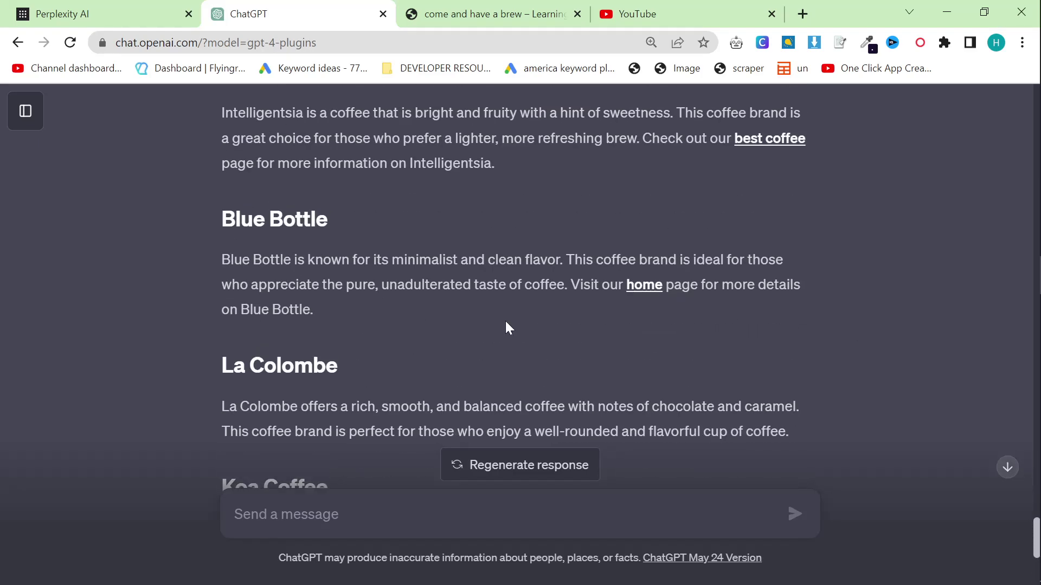
pyautogui.scroll(7, 497, 317)
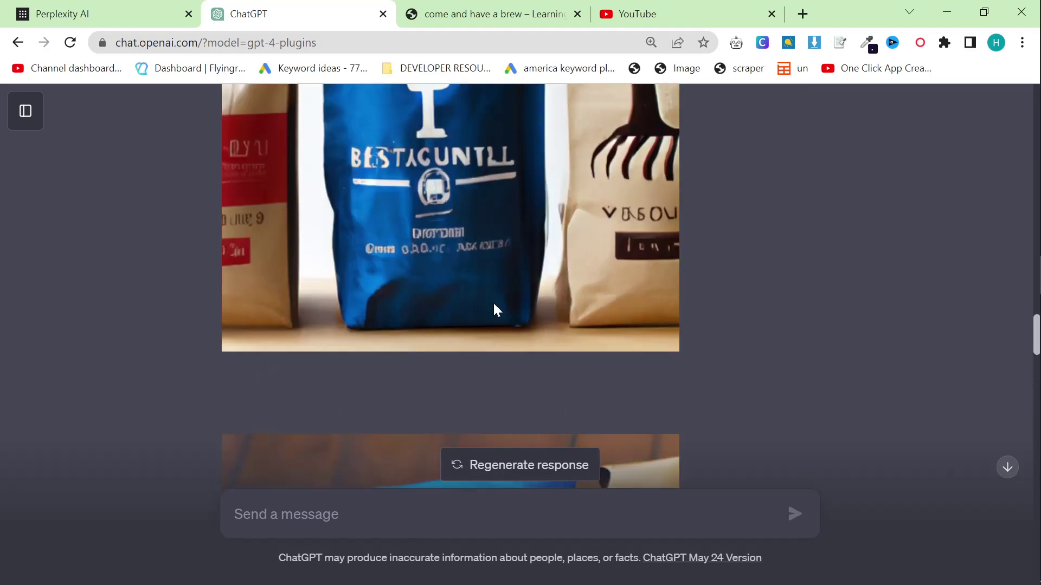
pyautogui.scroll(15, 495, 313)
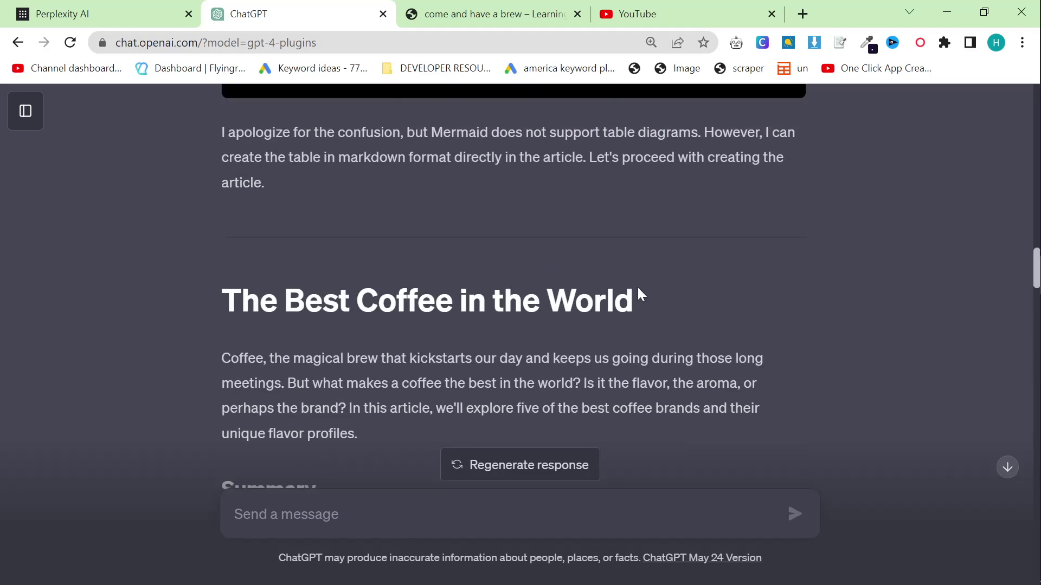
pyautogui.scroll(5, 767, 296)
pyautogui.click(823, 305)
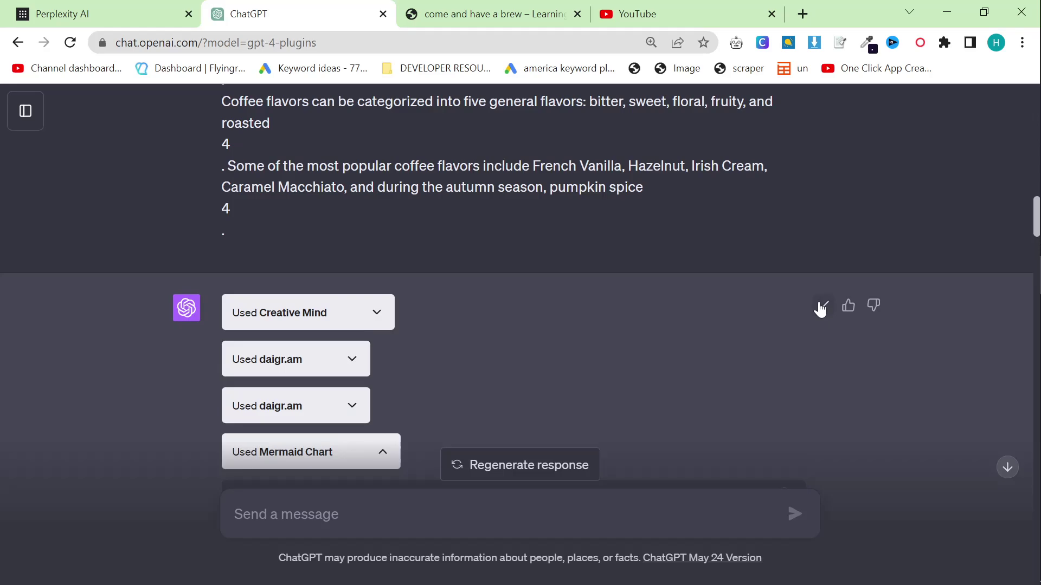
pyautogui.scroll(-18, 548, 402)
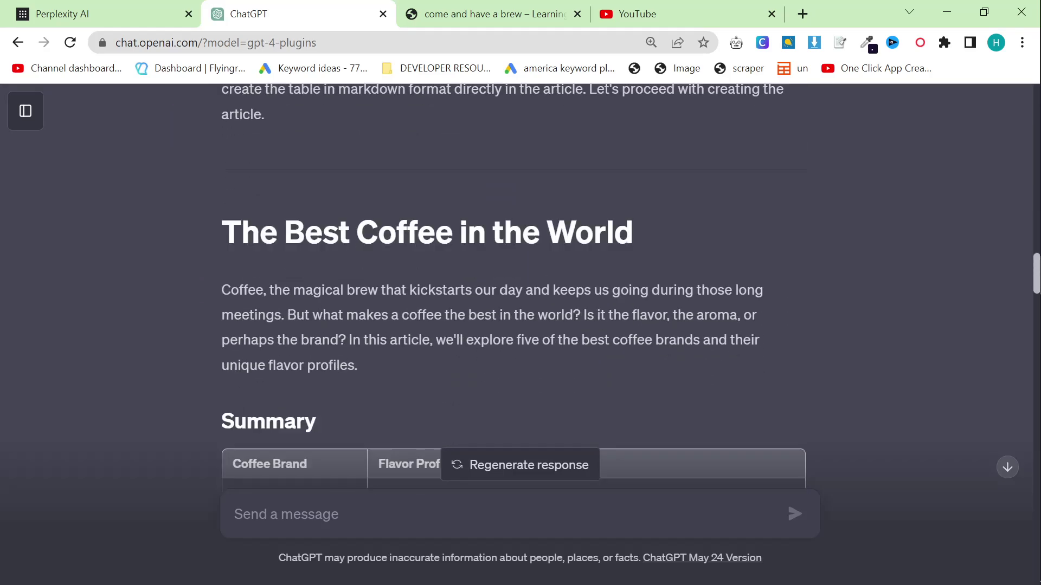
# - Go from the coffee blog into the WordPress admin and open Pages > Add New
pyautogui.click(491, 15)
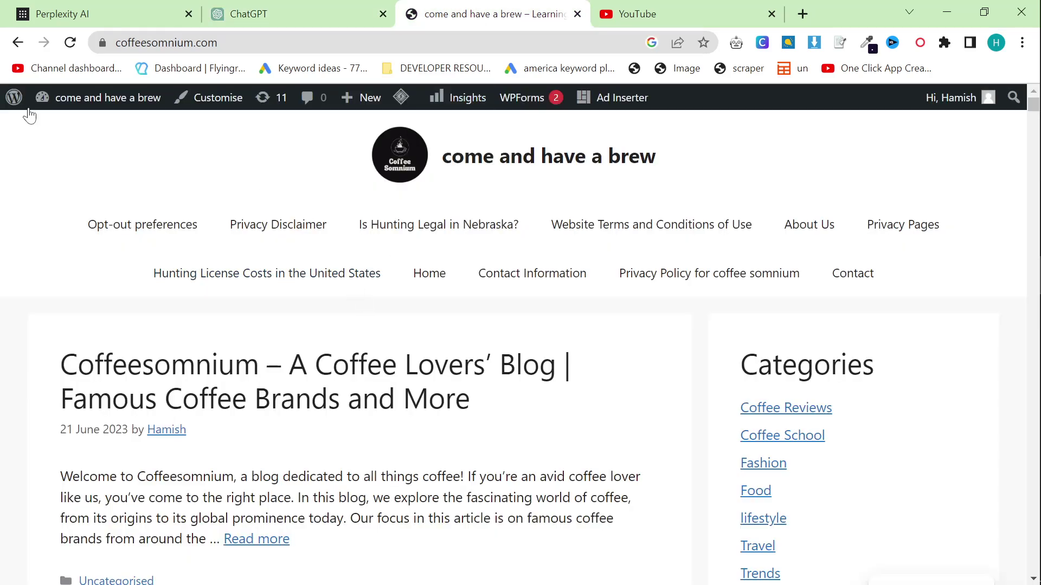
pyautogui.click(13, 97)
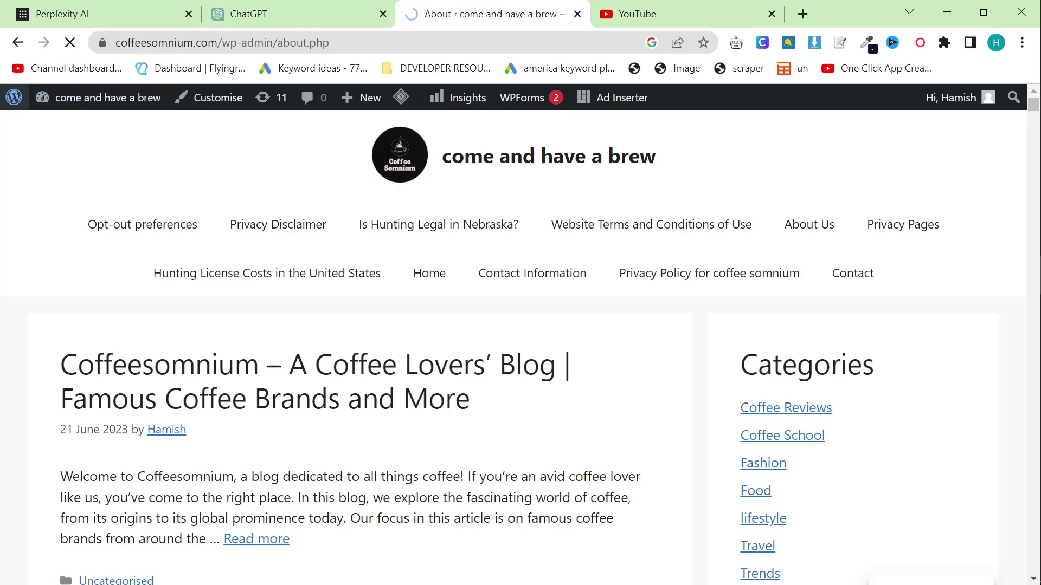
pyautogui.scroll(-3, 291, 297)
pyautogui.scroll(2, 291, 297)
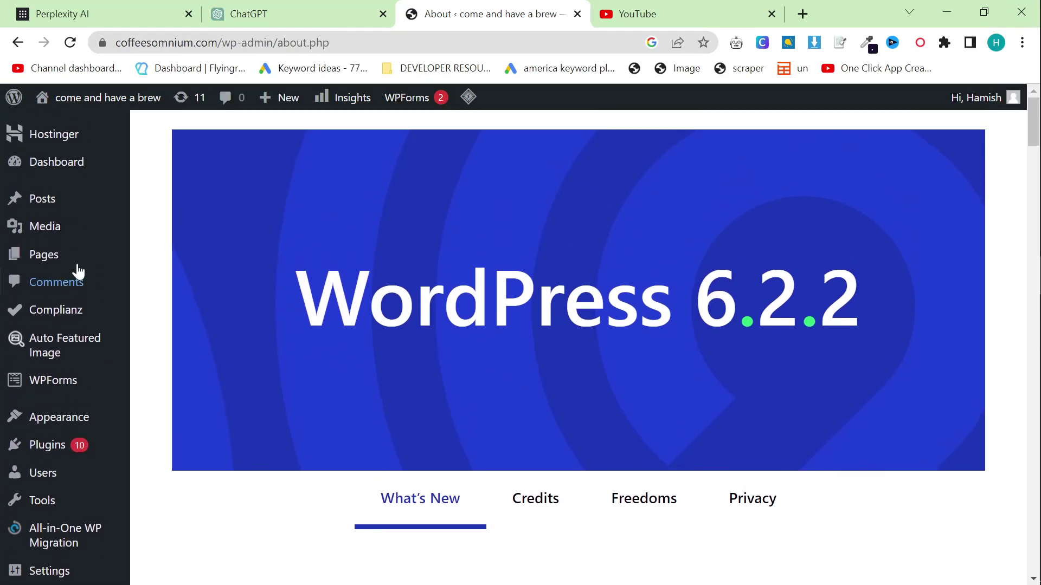
pyautogui.moveTo(89, 256)
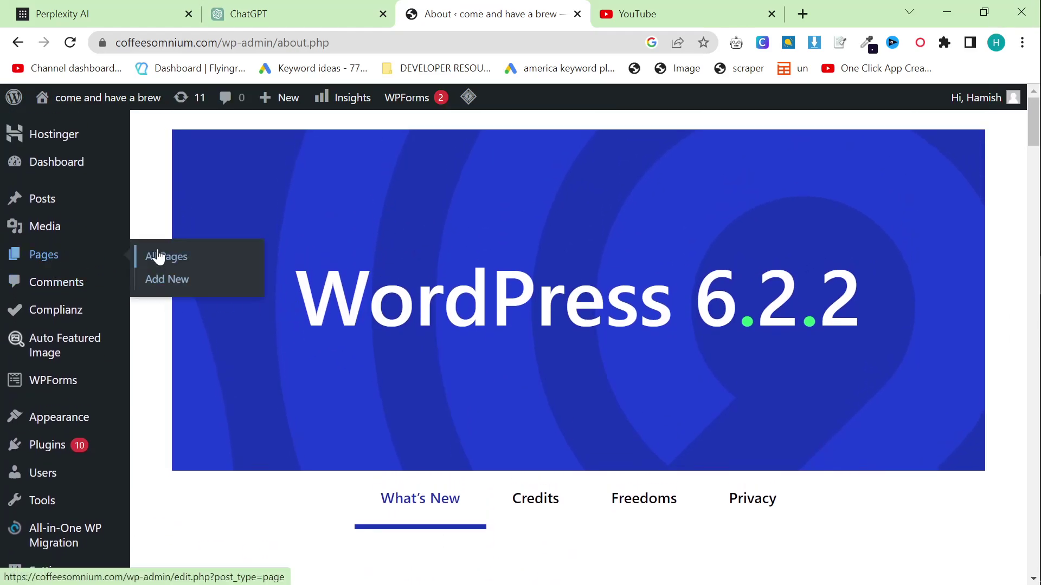
pyautogui.click(168, 279)
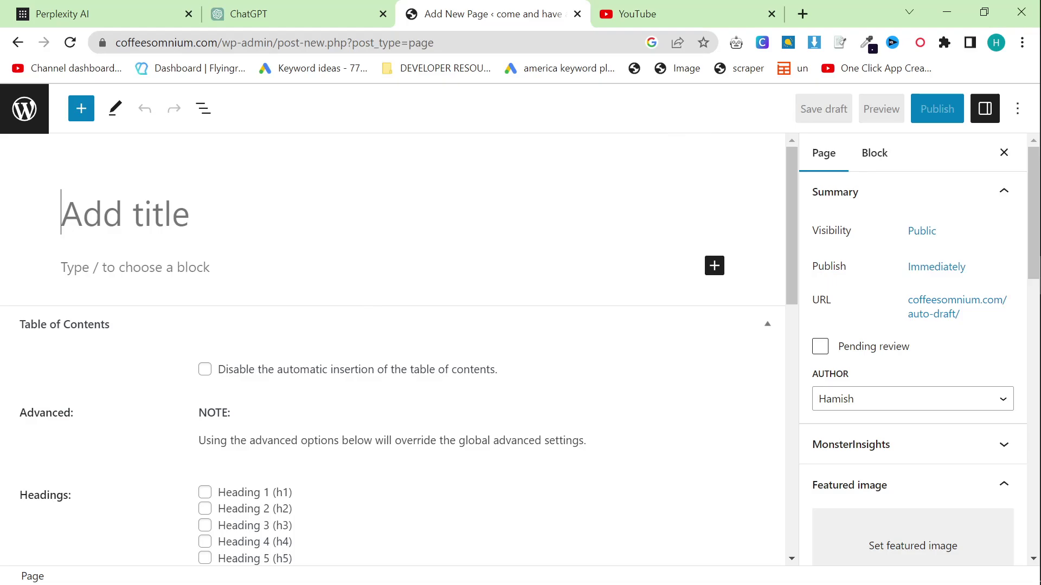
# - Paste the ChatGPT article into the new page and delete the apology text from the title
pyautogui.hotkey('ctrl', 'v')
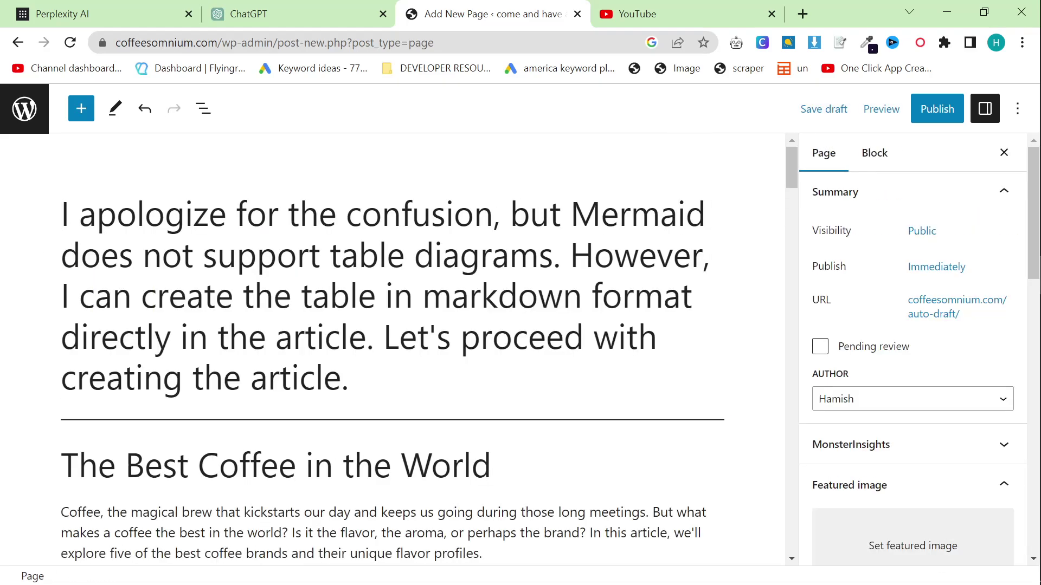
pyautogui.hotkey('ctrl', 'a')
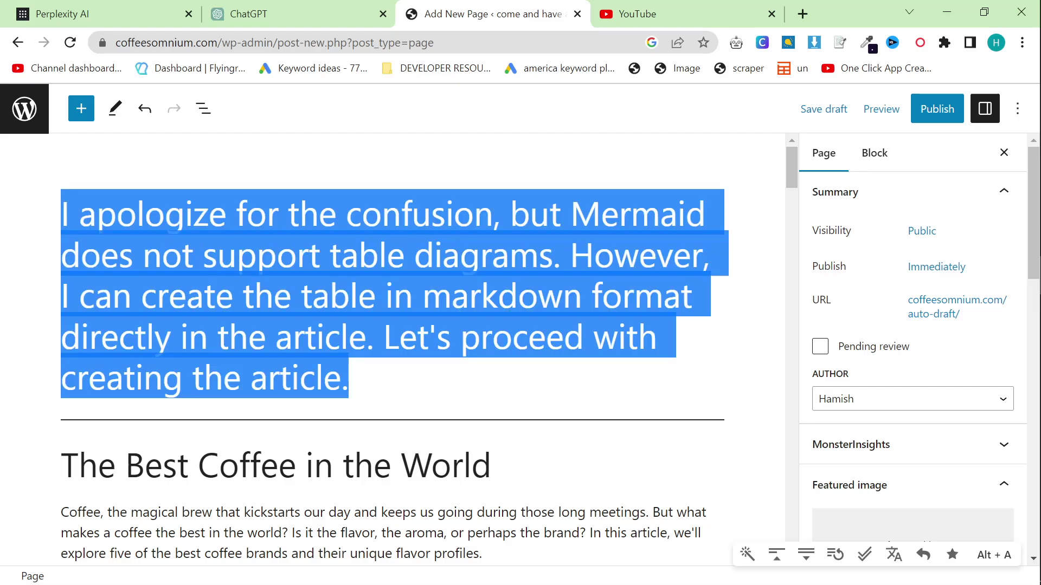
pyautogui.press('BackSpace')
# - Move 'The Best Coffee in the World' from the body heading into the page title
pyautogui.click(309, 299)
pyautogui.hotkey('ctrl', 'a')
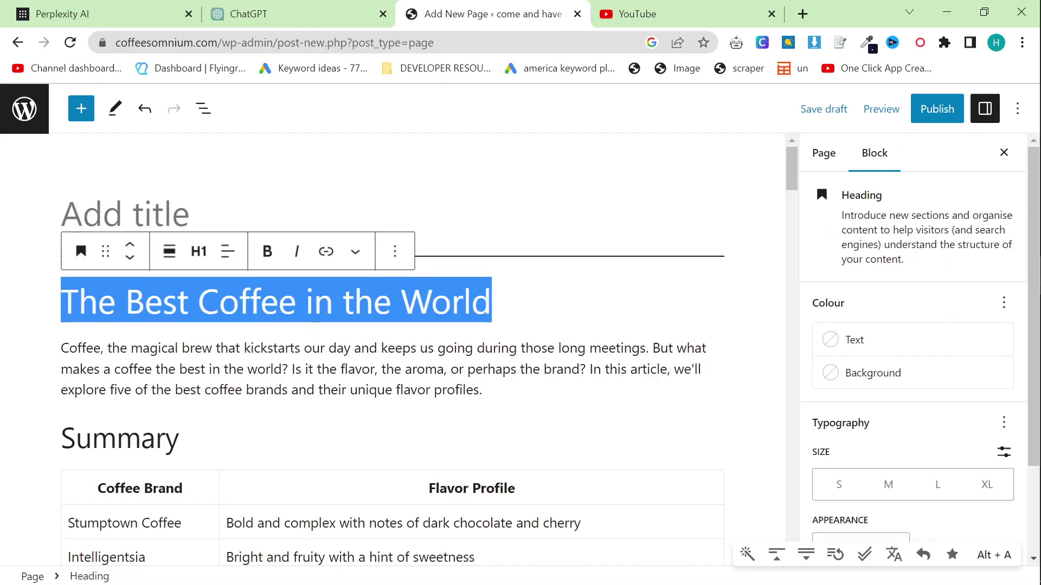
pyautogui.press('BackSpace')
pyautogui.press('BackSpace')
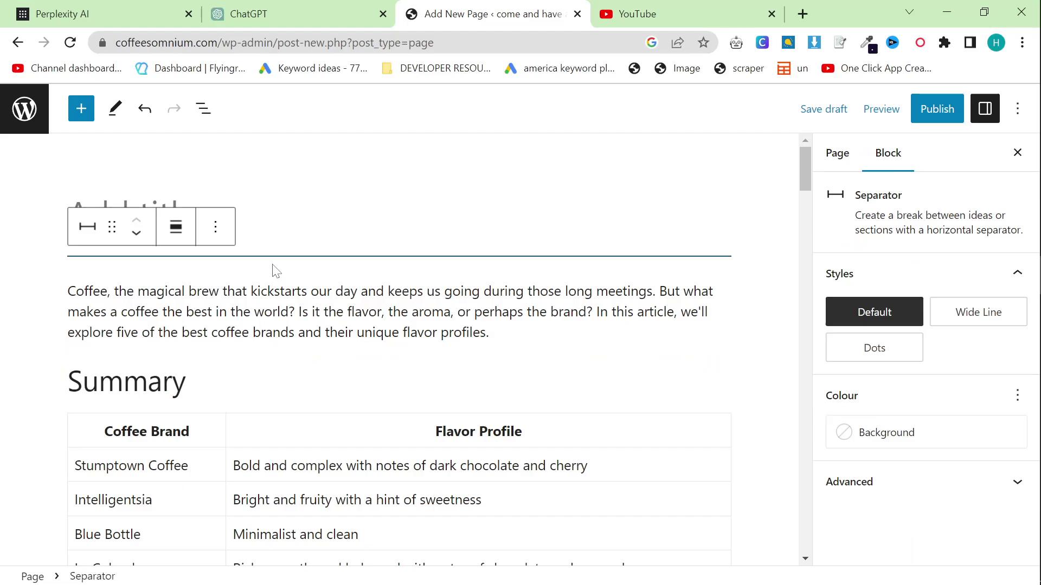
pyautogui.click(271, 214)
pyautogui.hotkey('ctrl', 'v')
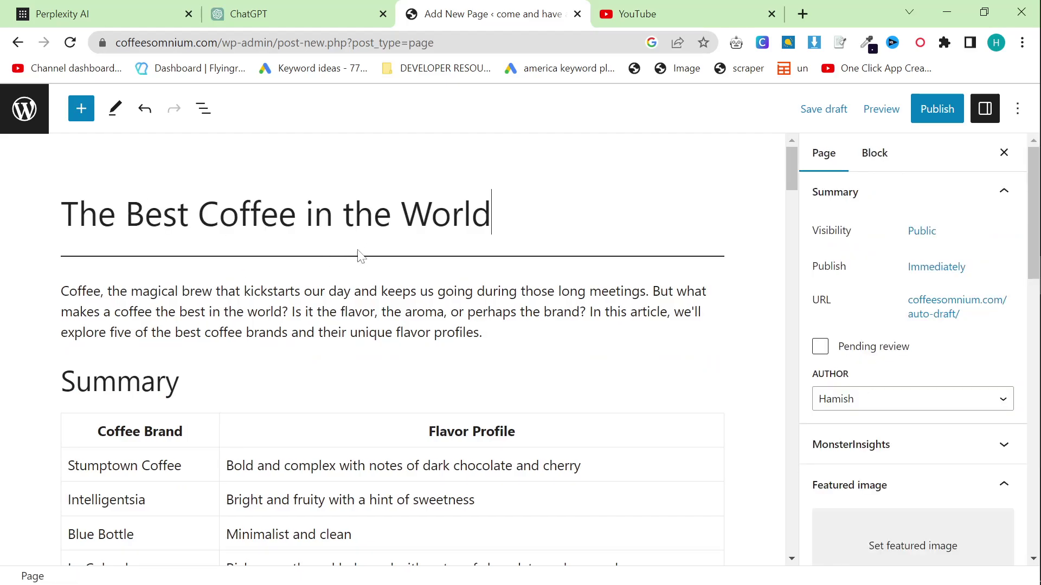
pyautogui.scroll(-7, 116, 274)
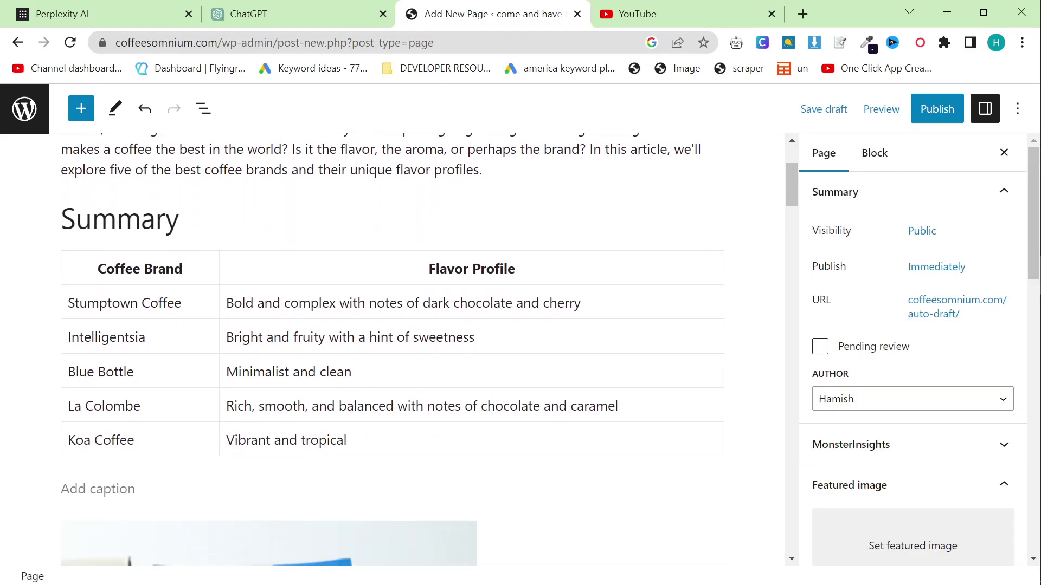
pyautogui.scroll(-10, 488, 389)
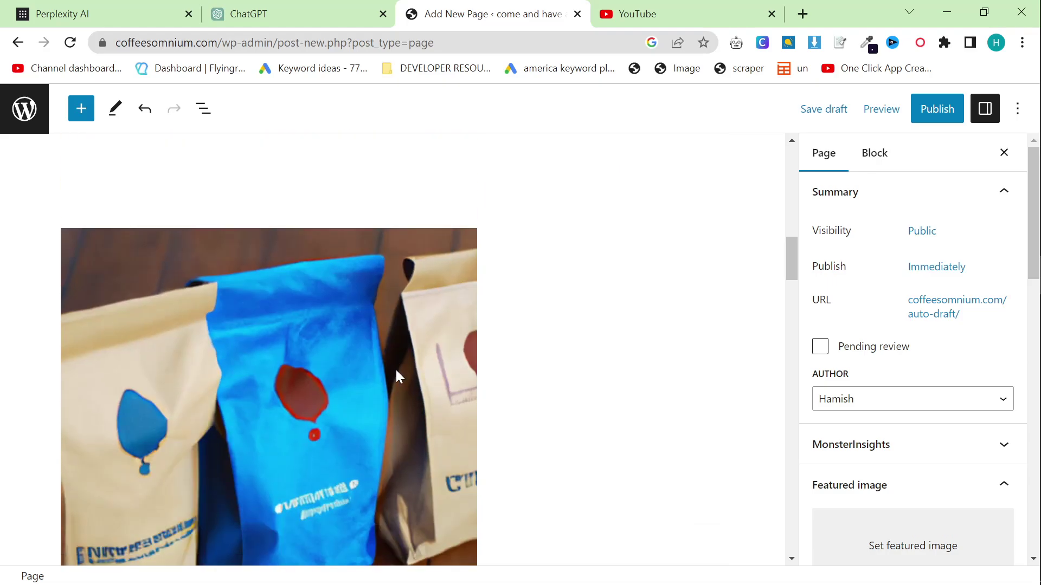
pyautogui.scroll(5, 385, 362)
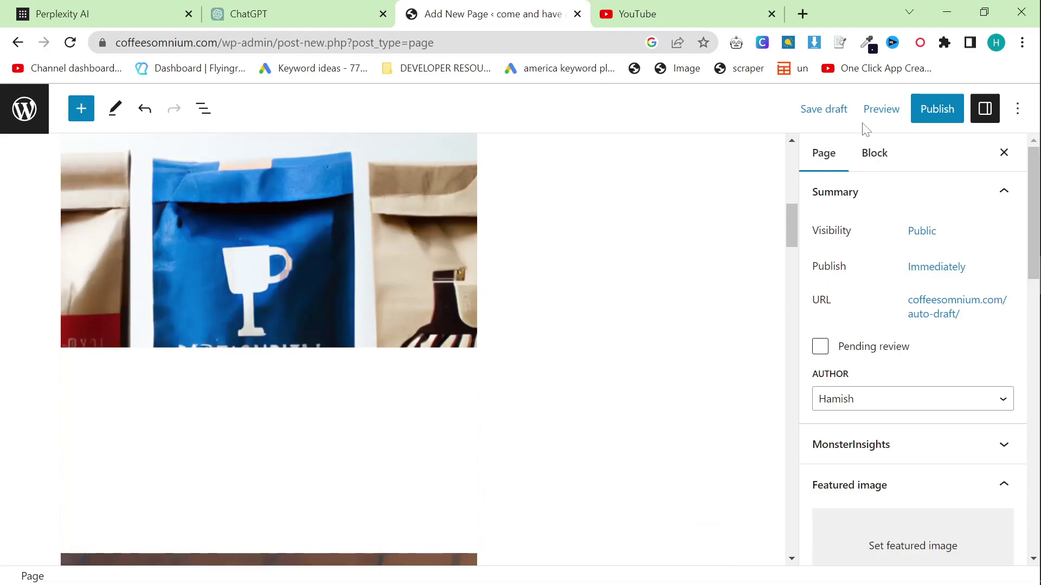
pyautogui.scroll(-7, 511, 458)
# - Publish the page and open its live view
pyautogui.click(921, 109)
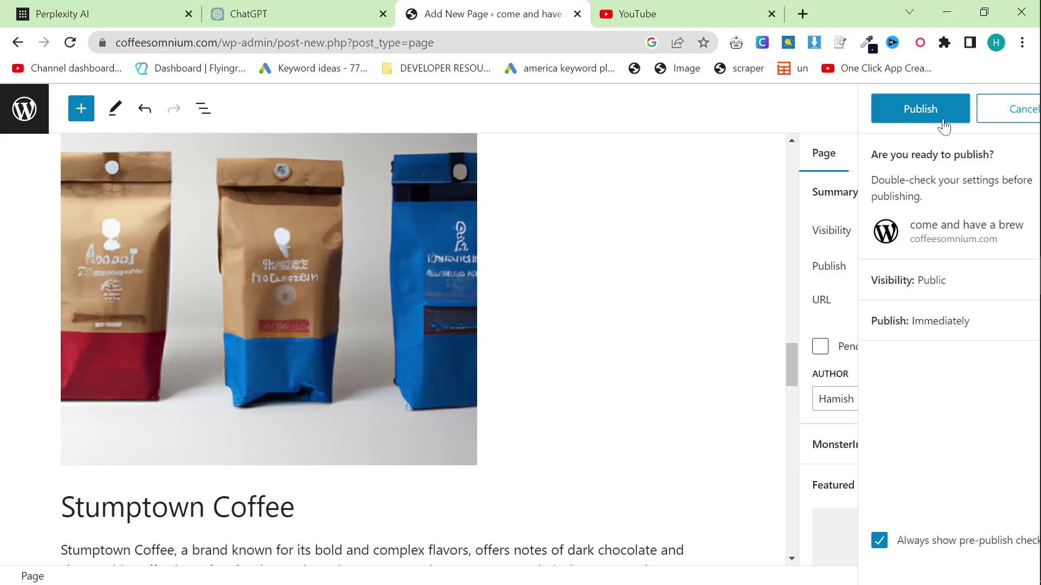
pyautogui.click(895, 108)
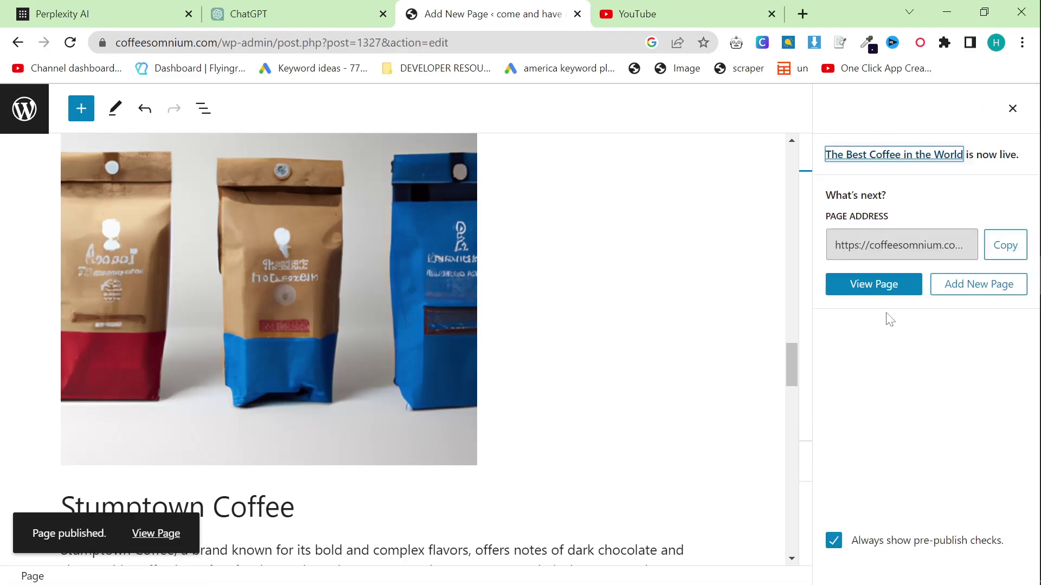
pyautogui.click(867, 292)
pyautogui.click(595, 5)
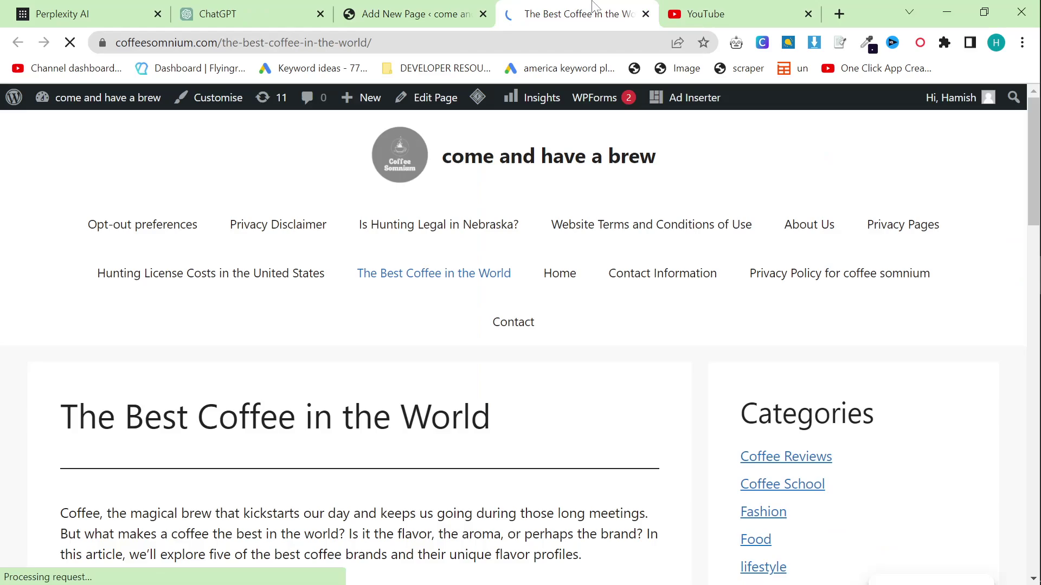
# - Scroll the live page checking its table, images and chart, opening a coffee-bag image in a new tab
pyautogui.scroll(-10, 509, 337)
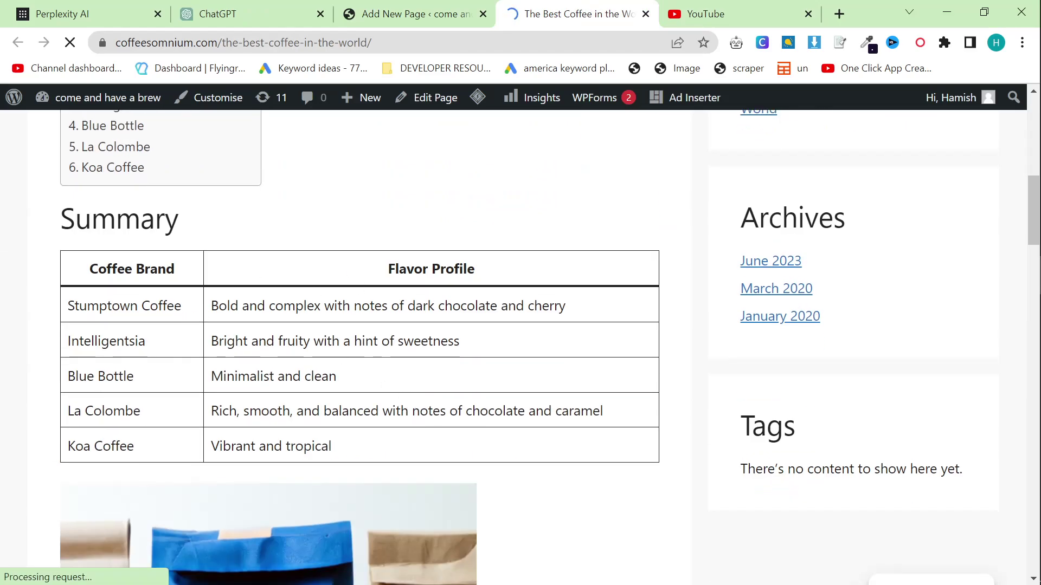
pyautogui.scroll(-20, 359, 348)
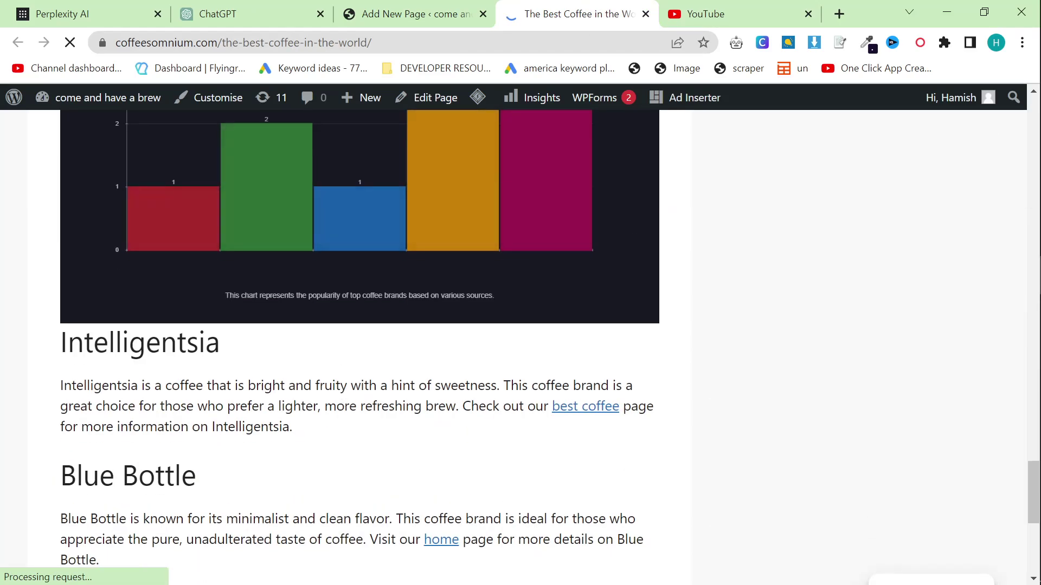
pyautogui.scroll(8, 331, 405)
pyautogui.scroll(-6, 341, 349)
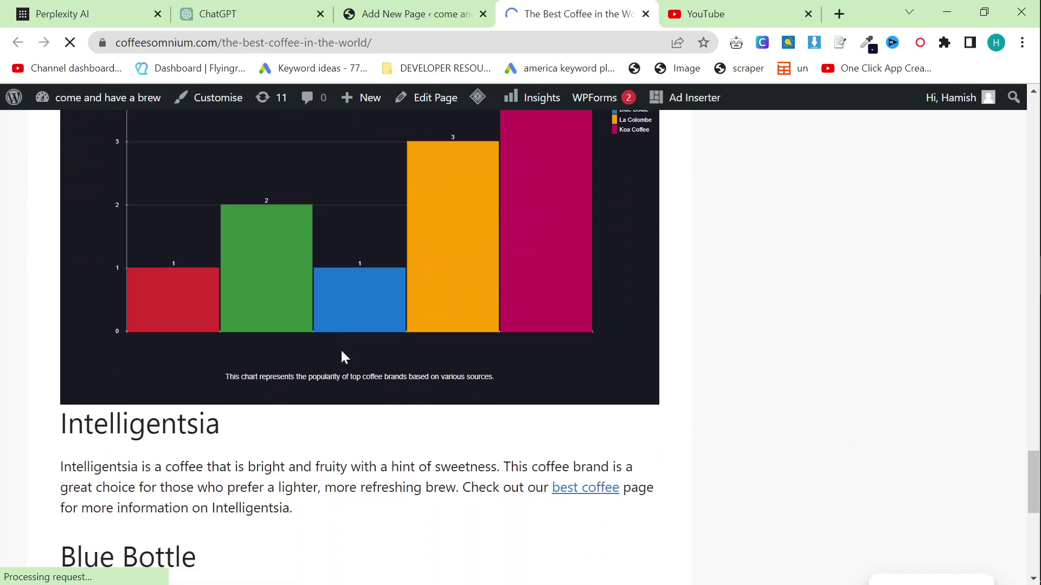
pyautogui.scroll(13, 340, 350)
pyautogui.scroll(3, 352, 369)
pyautogui.scroll(-12, 326, 412)
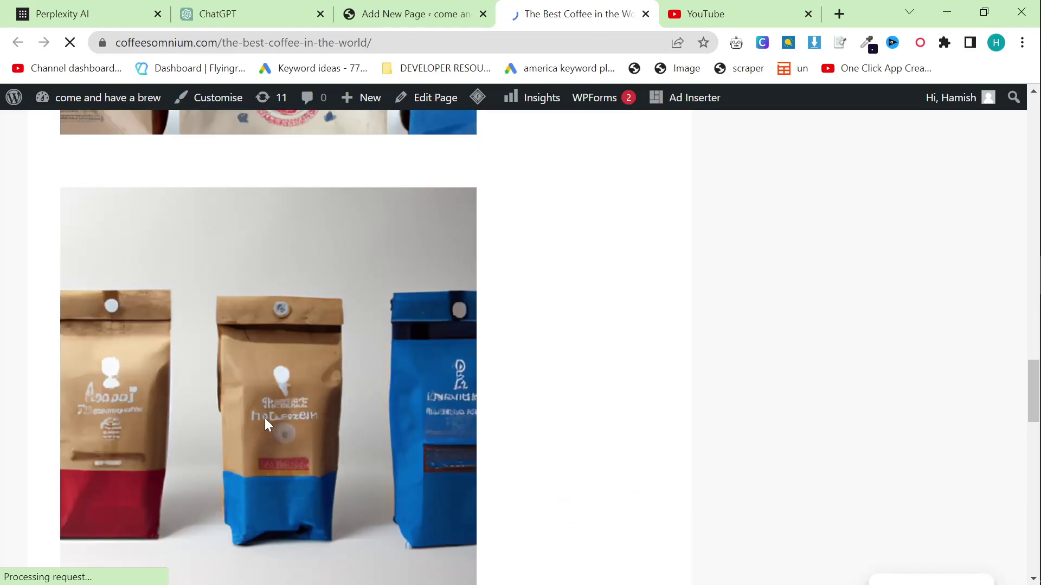
pyautogui.scroll(20, 357, 431)
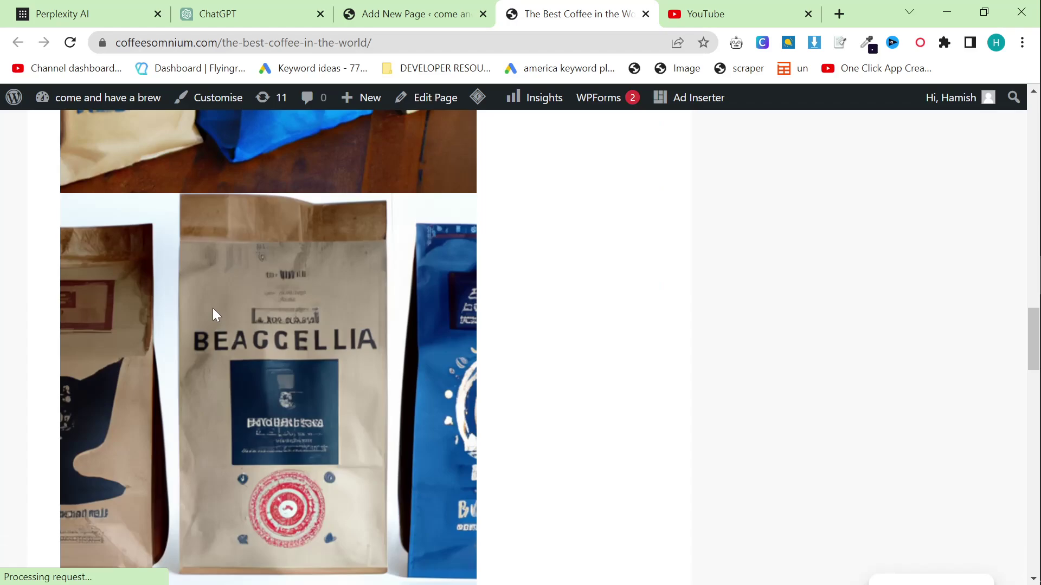
pyautogui.scroll(-15, 274, 355)
pyautogui.scroll(-18, 293, 391)
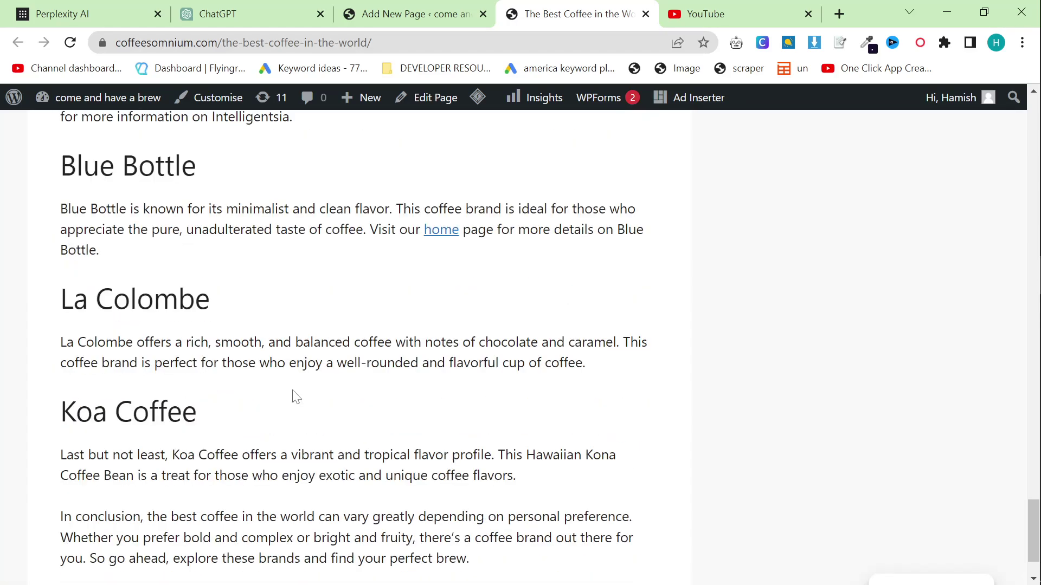
pyautogui.moveTo(60, 297); pyautogui.dragTo(637, 413)
pyautogui.scroll(15, 637, 413)
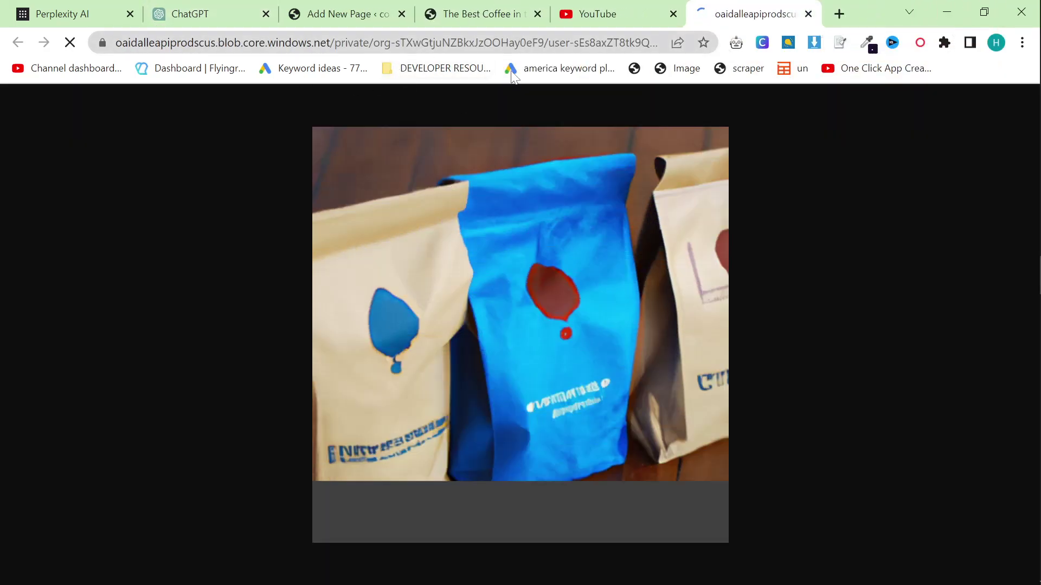
# - Leave the coffee-bag image tab and open the live coffee page via Edit Page
pyautogui.hotkey('ctrl', 'l')
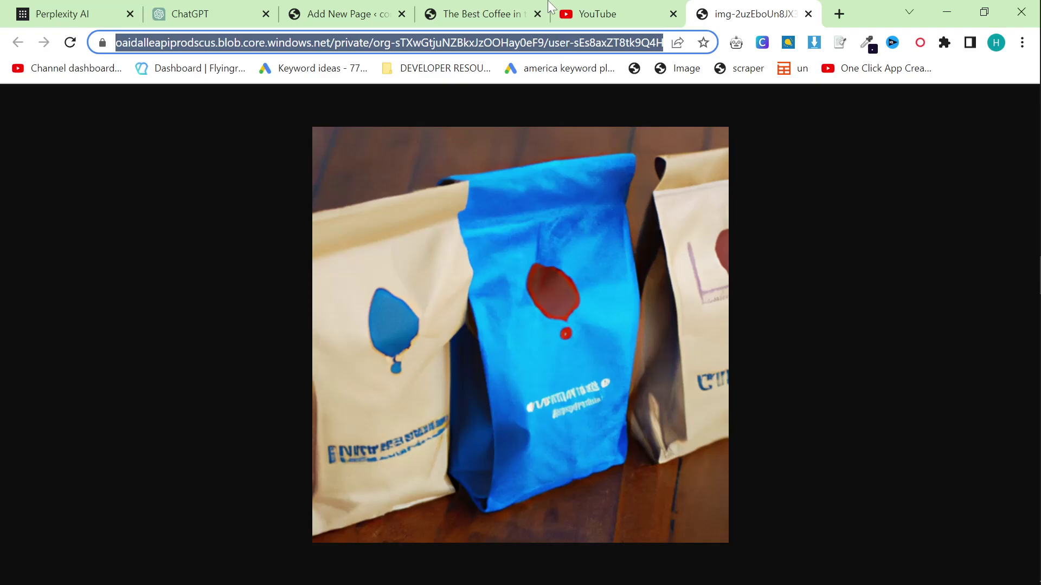
pyautogui.click(490, 23)
pyautogui.scroll(20, 539, 354)
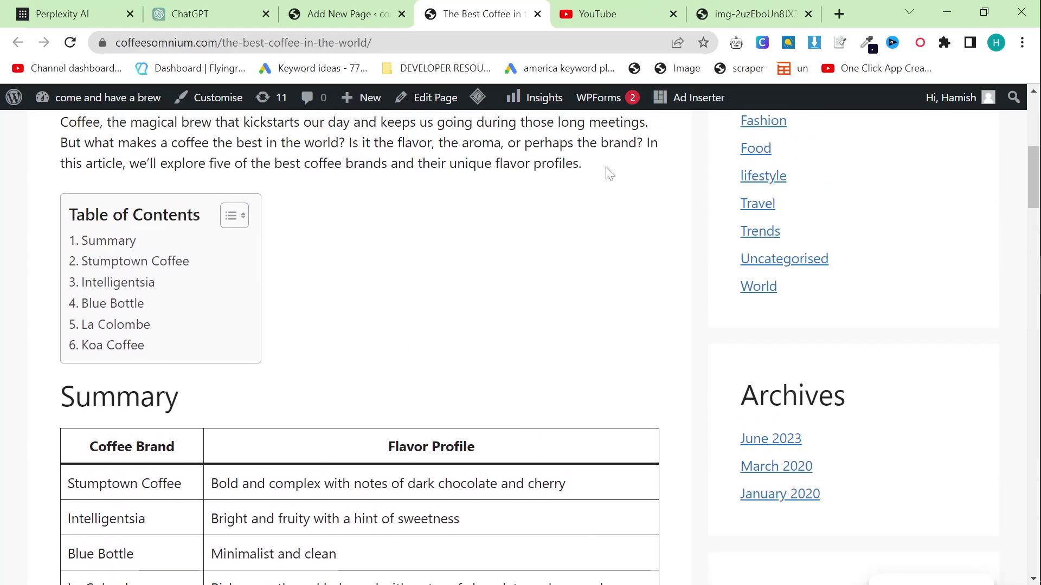
pyautogui.click(705, 15)
pyautogui.click(523, 17)
pyautogui.scroll(3, 441, 258)
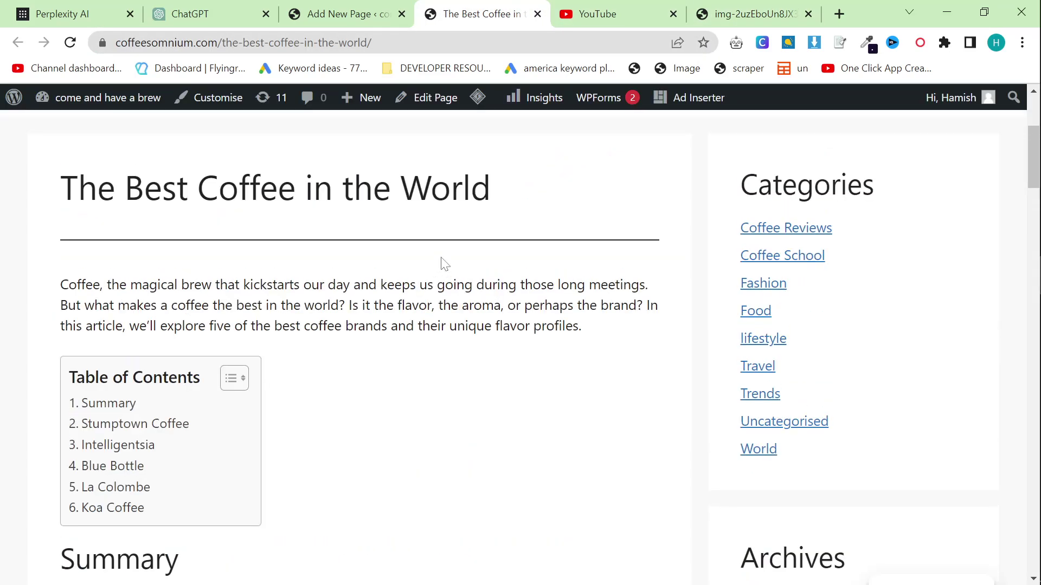
pyautogui.click(453, 103)
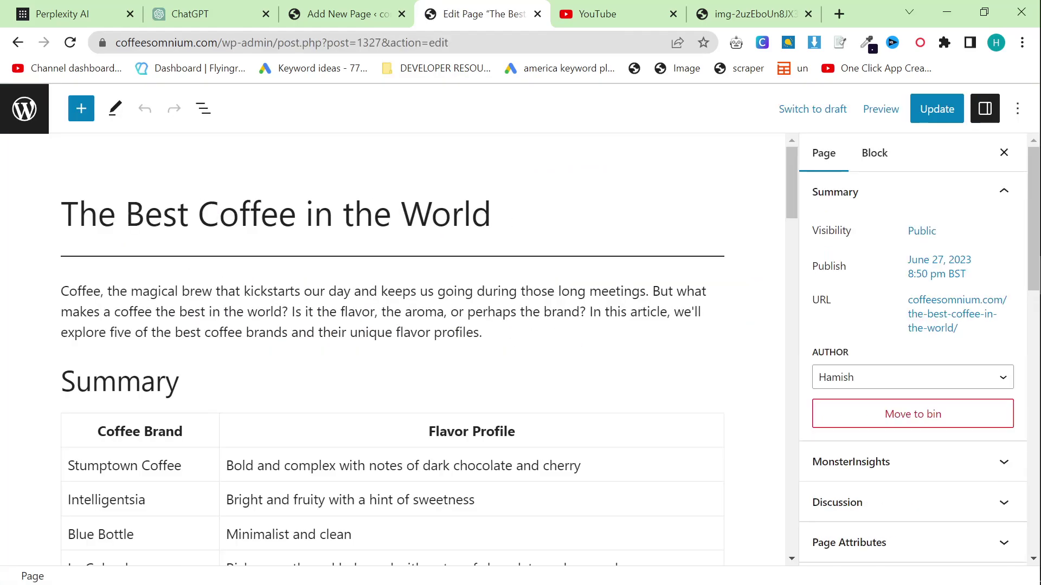
# - Save the blue coffee-bag image to Downloads as a PNG named 'the best coffee brands'
pyautogui.scroll(-7, 507, 399)
pyautogui.scroll(-3, 507, 399)
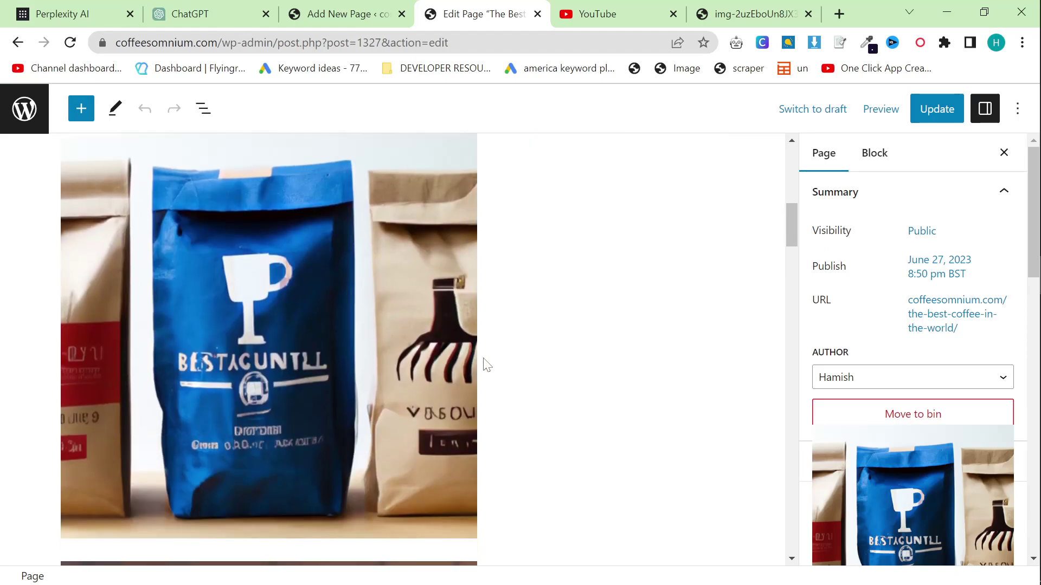
pyautogui.click(379, 280)
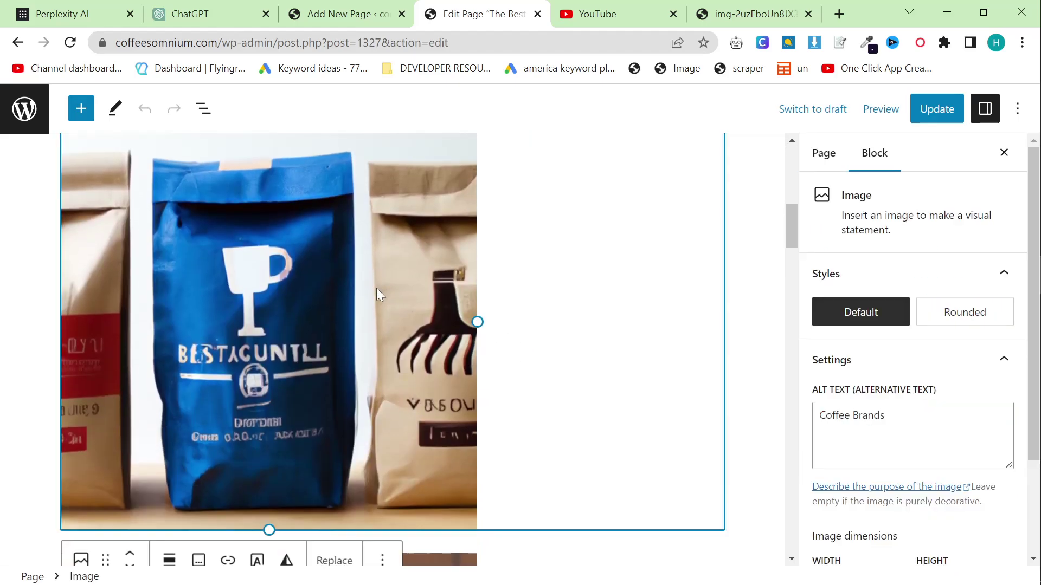
pyautogui.rightClick(375, 338)
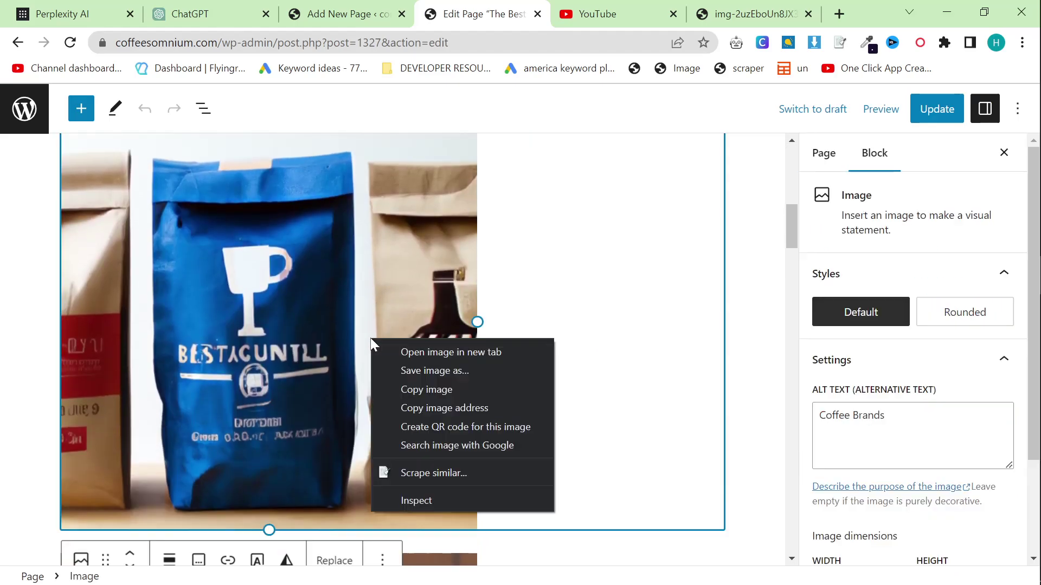
pyautogui.click(414, 370)
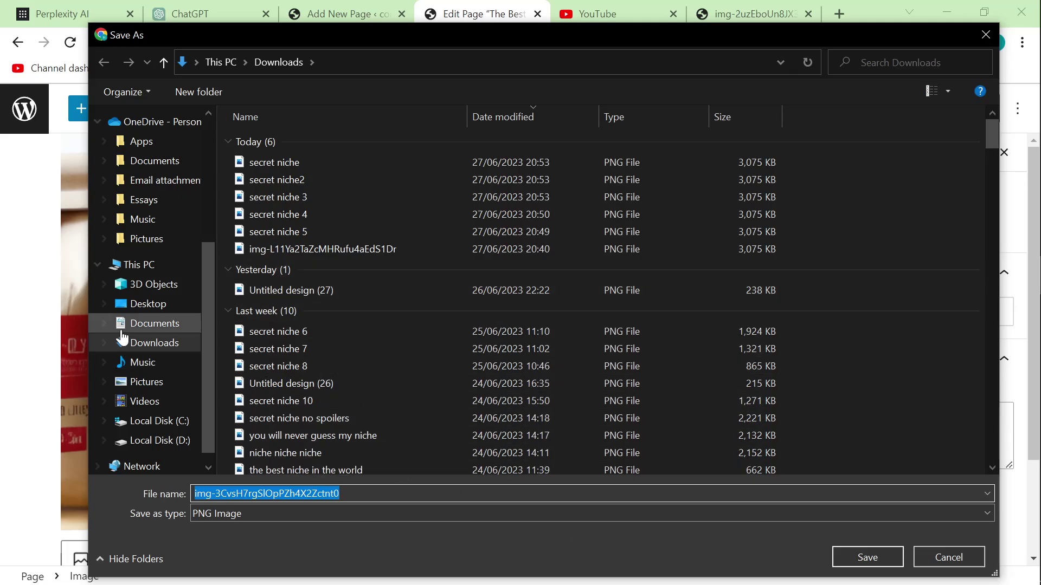
pyautogui.write('the be')
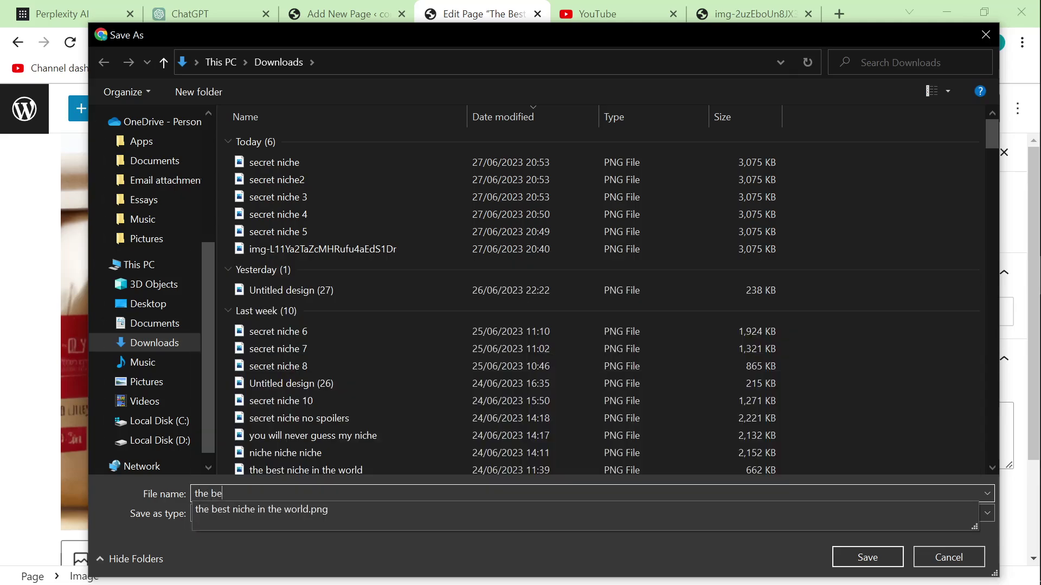
pyautogui.write('st coffee brands')
pyautogui.press('Return')
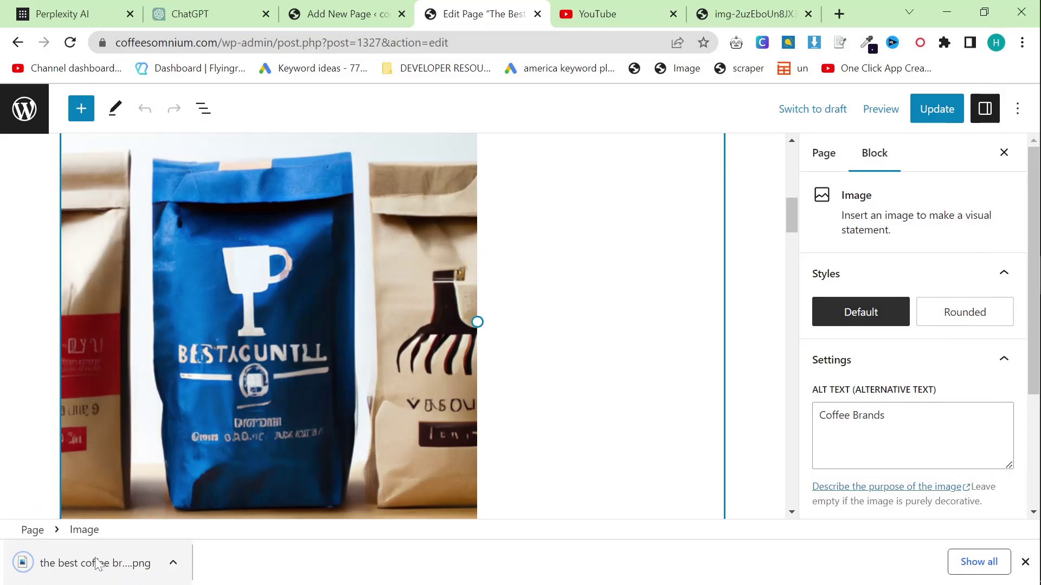
# - Drop the downloaded coffee-bag PNG into the first image block and enter alt text 'the best coffee brands'
pyautogui.moveTo(73, 561); pyautogui.dragTo(239, 341)
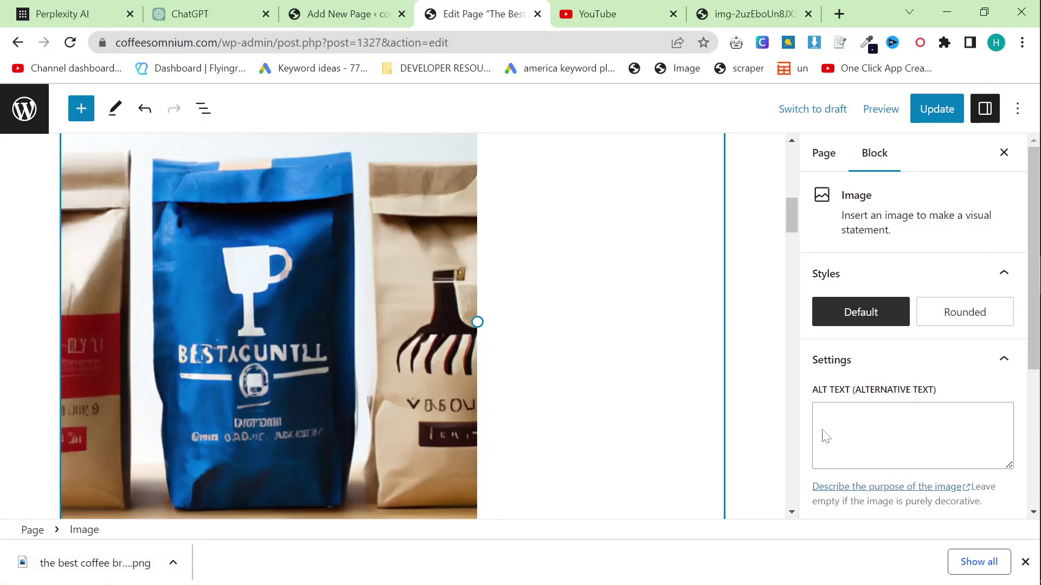
pyautogui.click(820, 416)
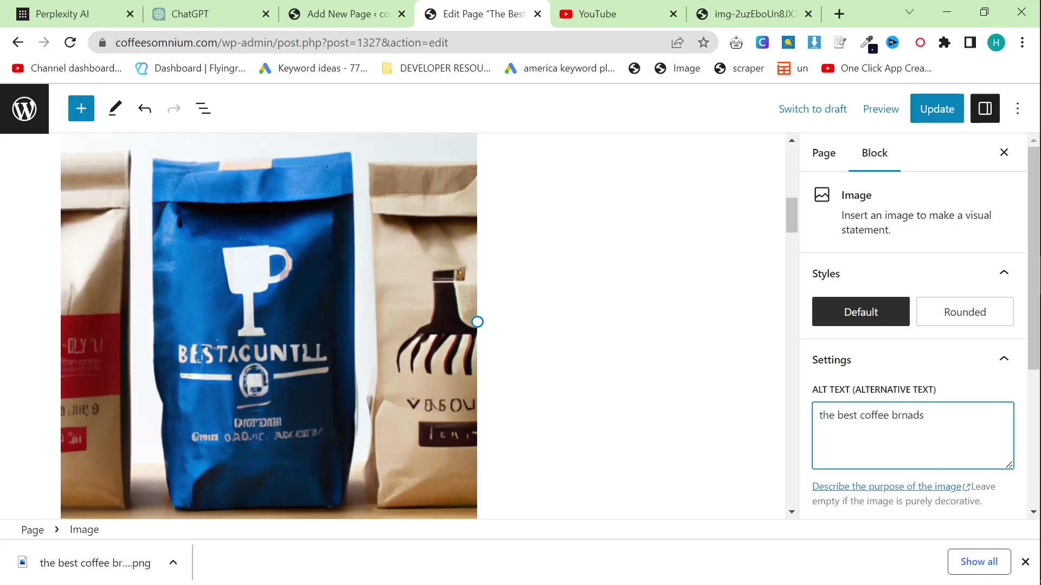
pyautogui.tripleClick(873, 398)
pyautogui.click(874, 399)
pyautogui.scroll(-2, 847, 401)
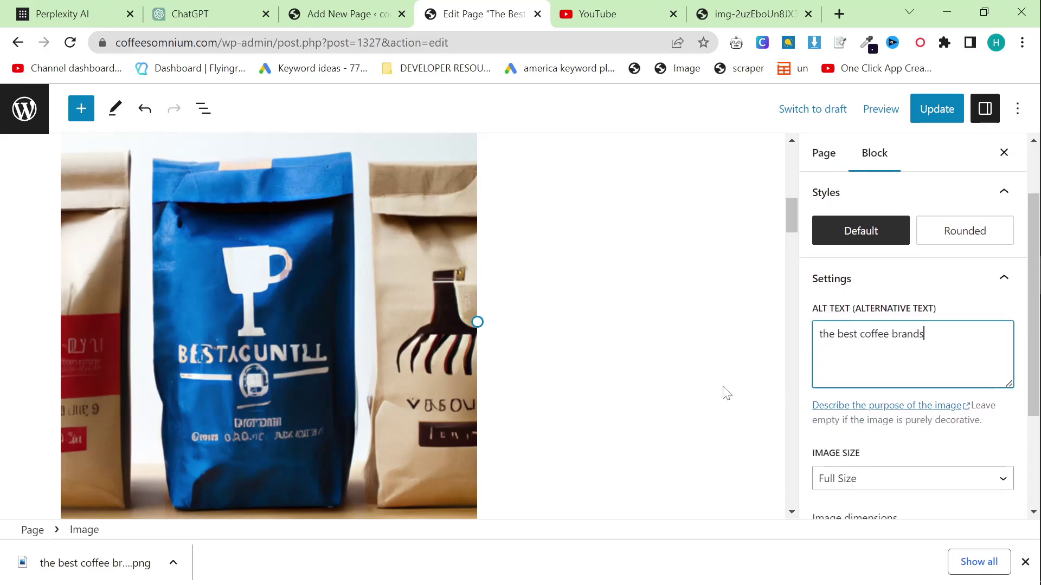
pyautogui.scroll(-8, 464, 374)
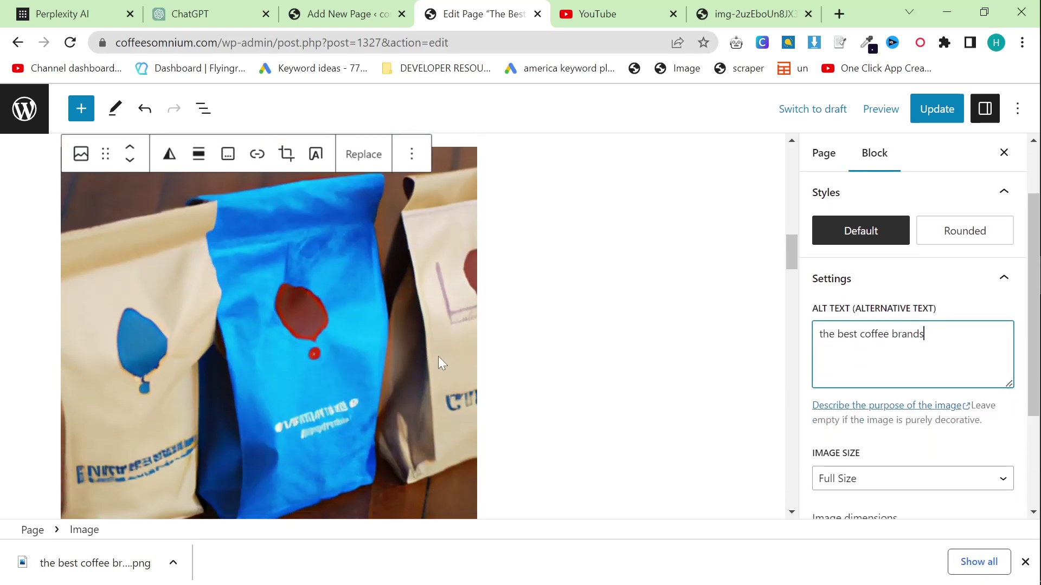
pyautogui.scroll(-2, 427, 336)
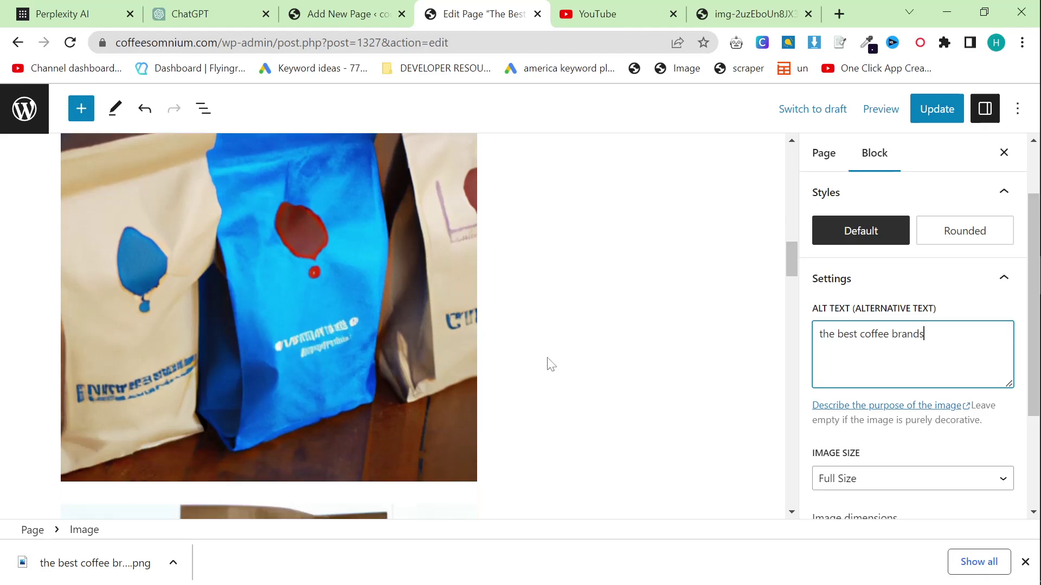
# - Review the finished coffee page in WordPress, including the Stumptown Coffee paragraph
pyautogui.click(1025, 563)
pyautogui.scroll(-4, 457, 399)
pyautogui.scroll(-10, 455, 399)
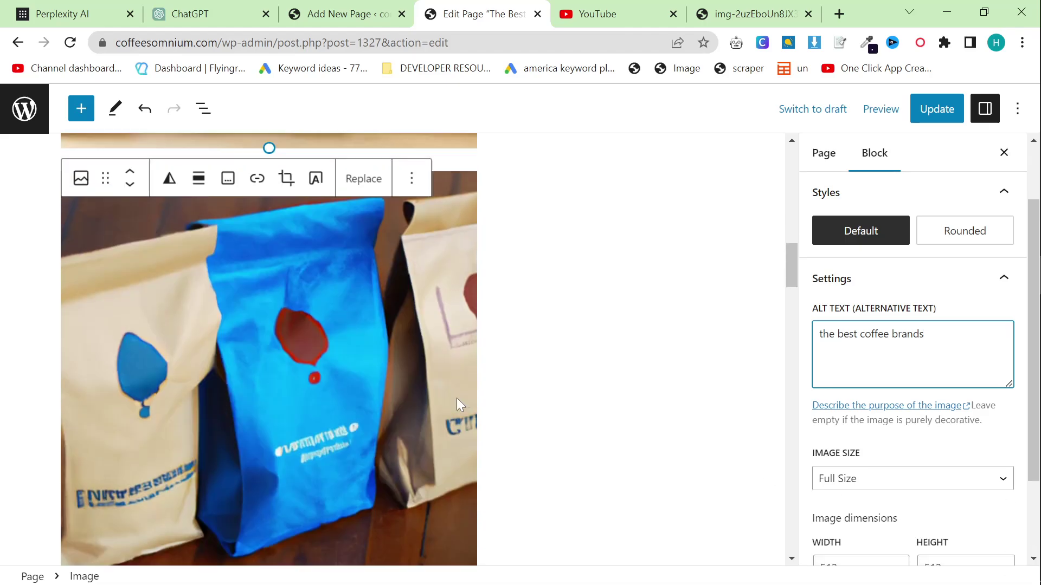
pyautogui.scroll(5, 457, 398)
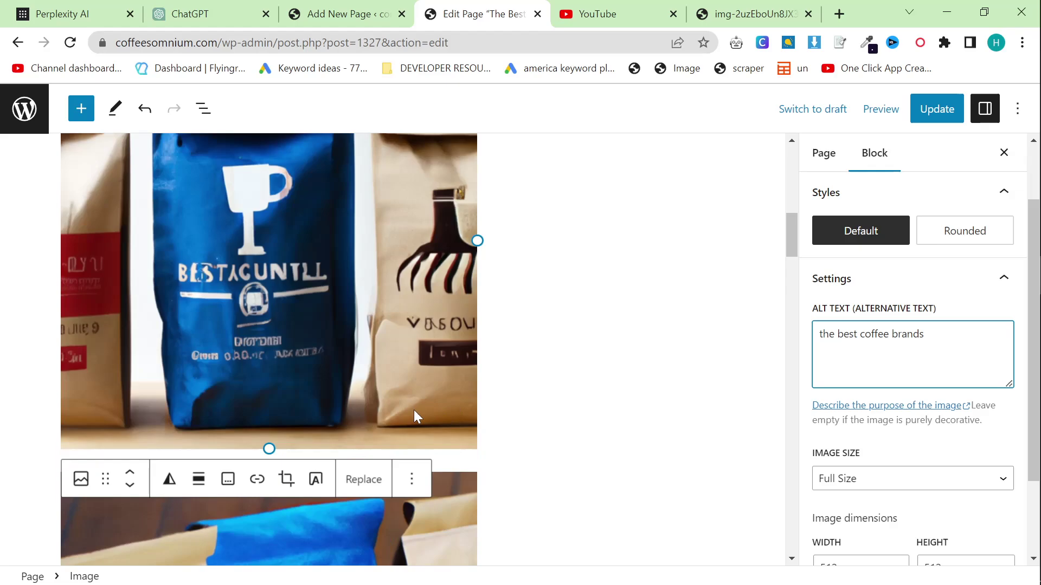
pyautogui.scroll(5, 371, 391)
pyautogui.scroll(-5, 370, 389)
pyautogui.scroll(-2, 373, 389)
pyautogui.scroll(-5, 374, 387)
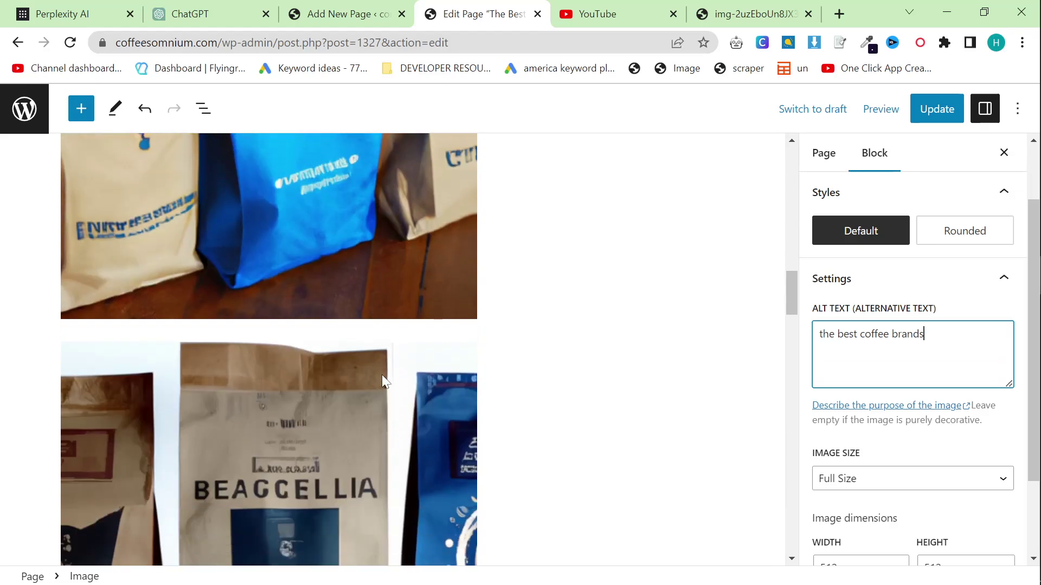
pyautogui.scroll(-15, 382, 376)
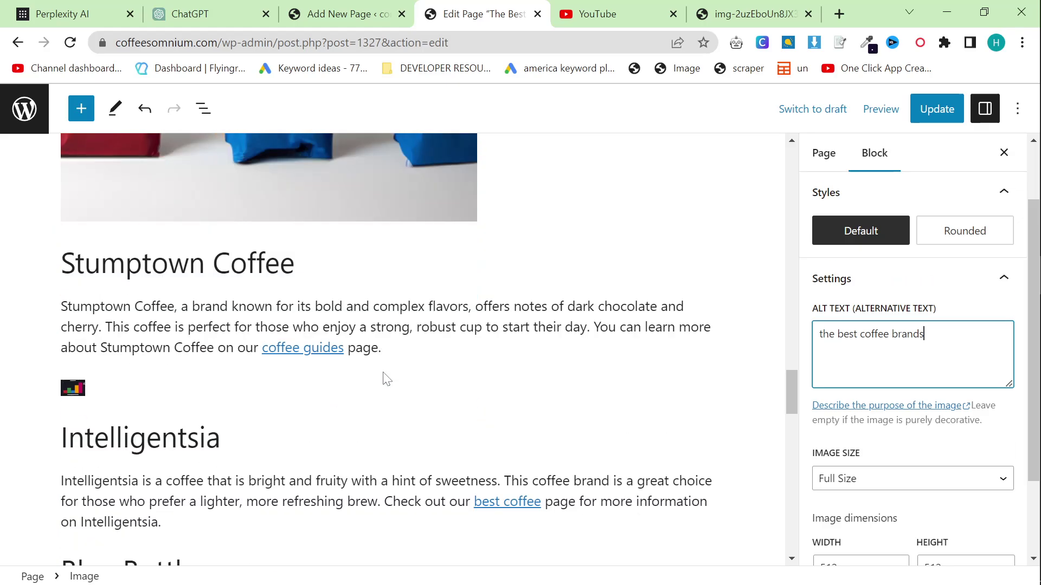
pyautogui.scroll(9, 383, 374)
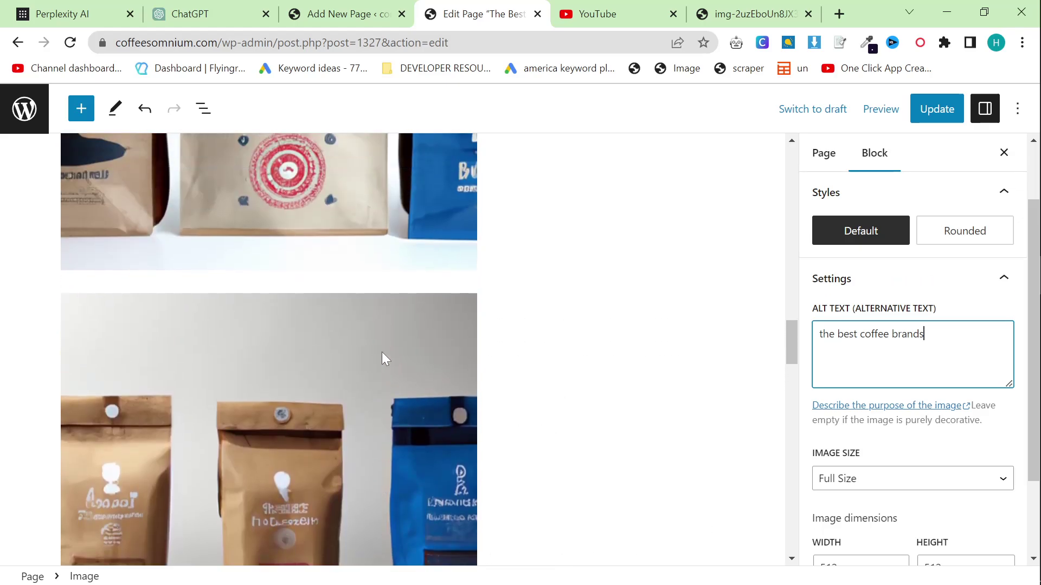
pyautogui.scroll(-8, 380, 363)
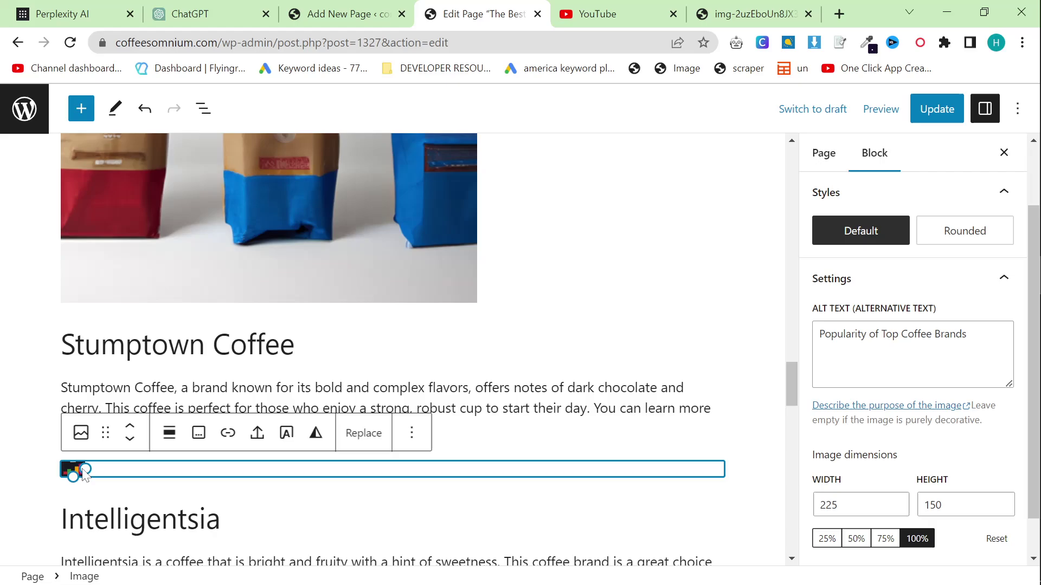
pyautogui.scroll(-15, 297, 462)
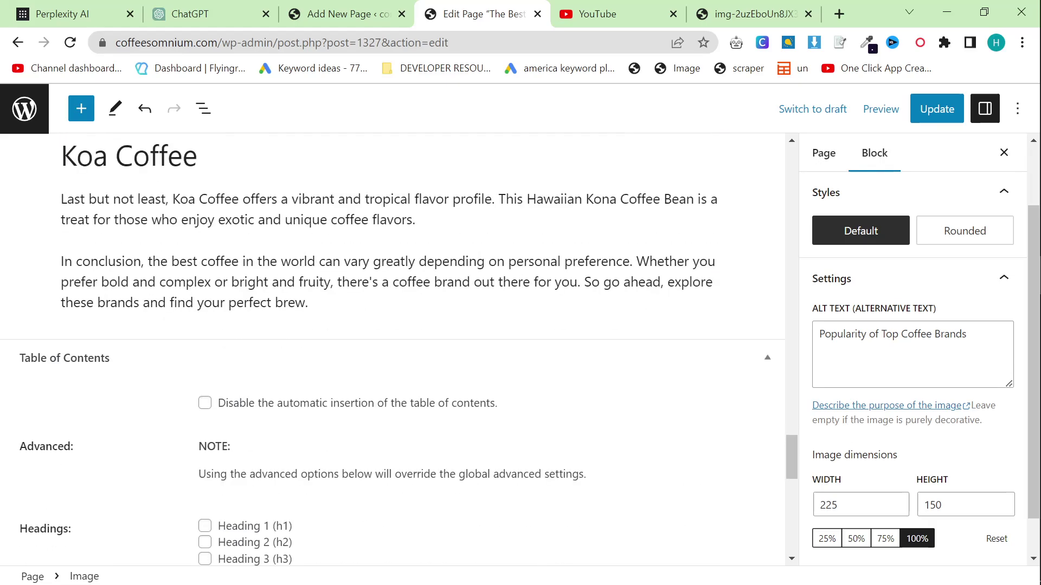
pyautogui.scroll(8, 298, 462)
pyautogui.scroll(2, 81, 227)
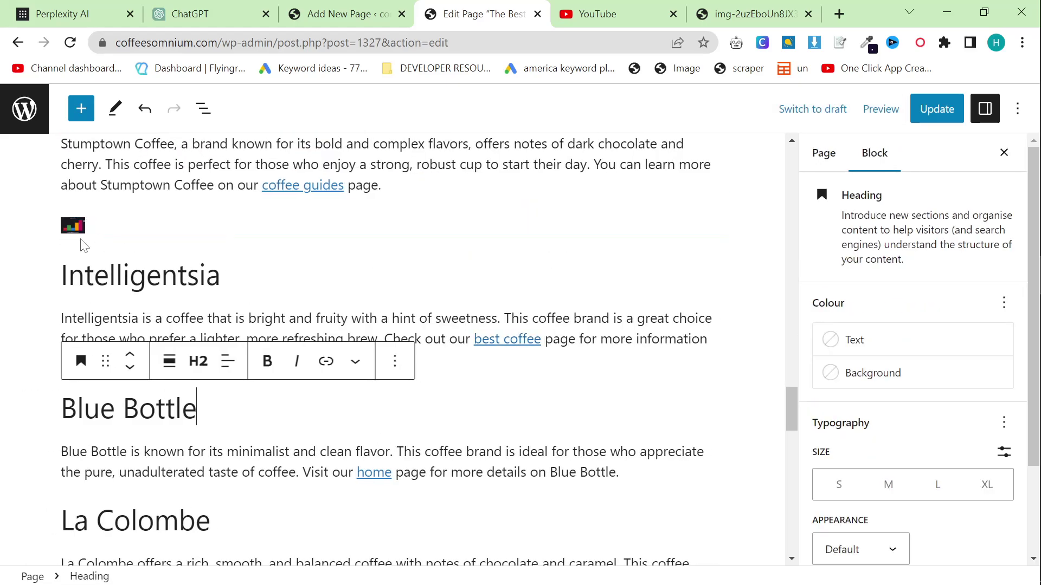
pyautogui.click(443, 144)
pyautogui.scroll(2, 443, 144)
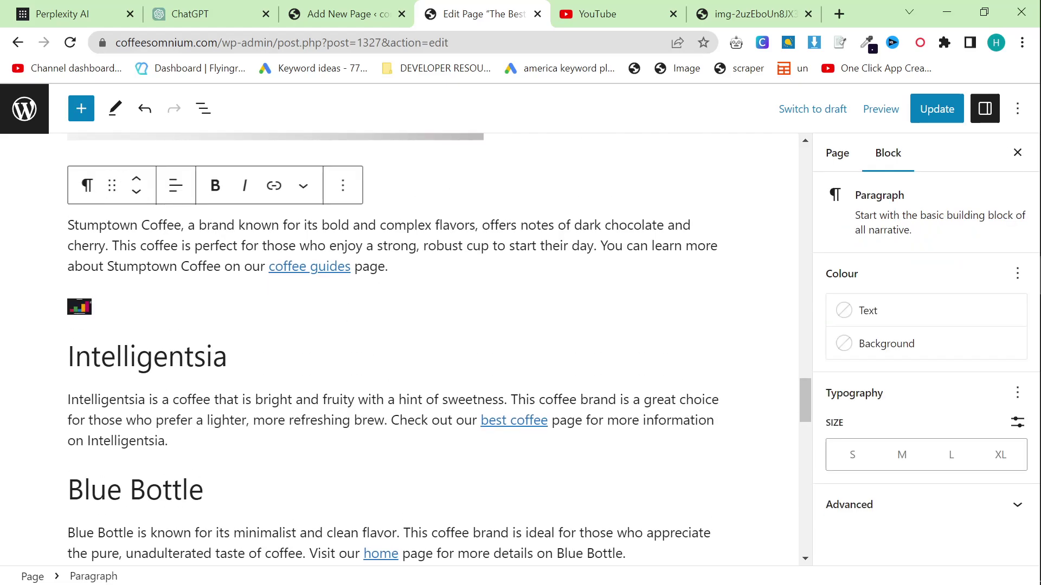
pyautogui.scroll(5, 441, 434)
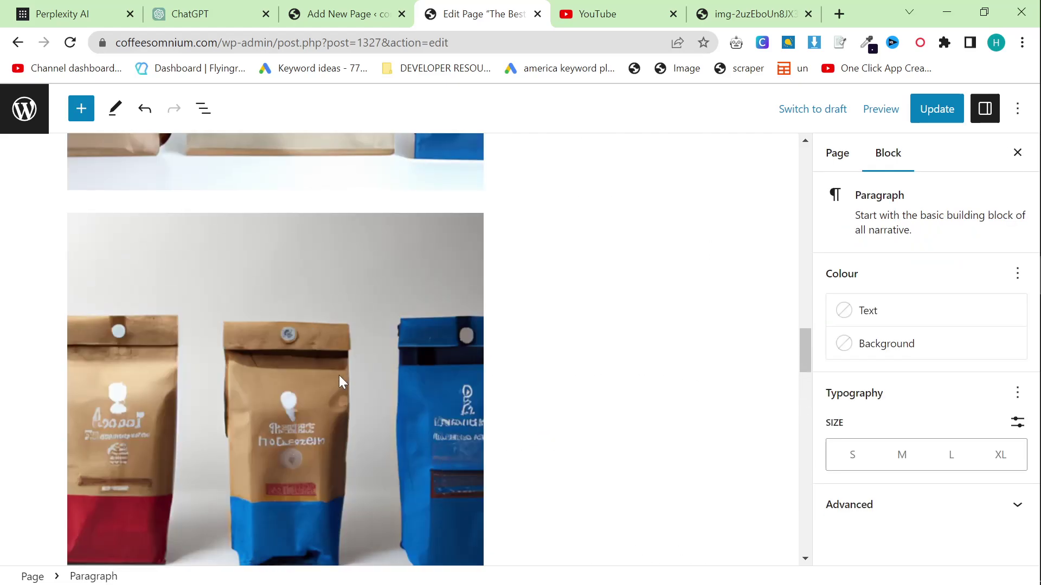
pyautogui.scroll(3, 339, 375)
pyautogui.scroll(15, 340, 379)
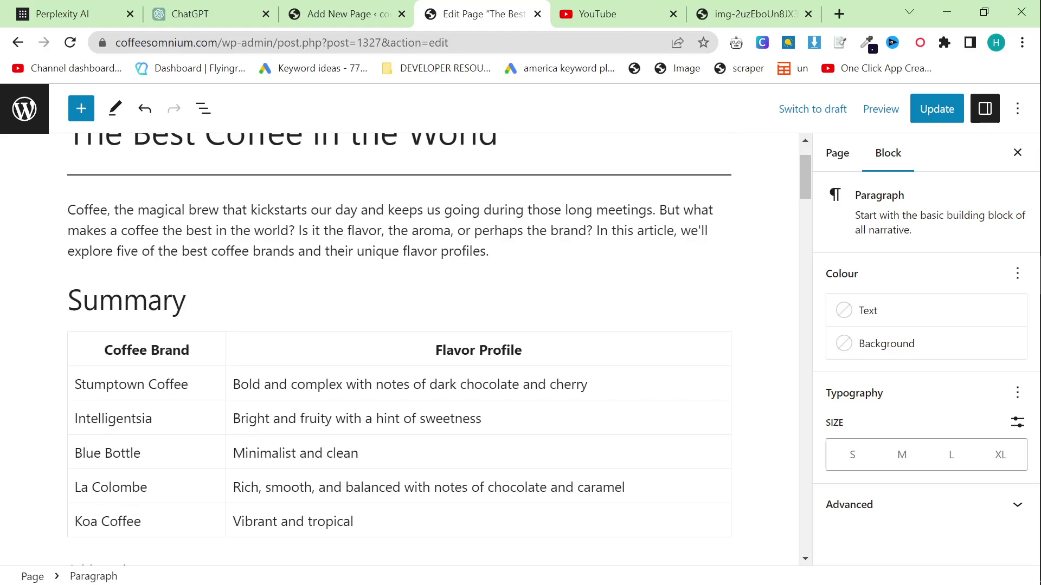
pyautogui.scroll(-1, 344, 379)
pyautogui.scroll(-20, 506, 401)
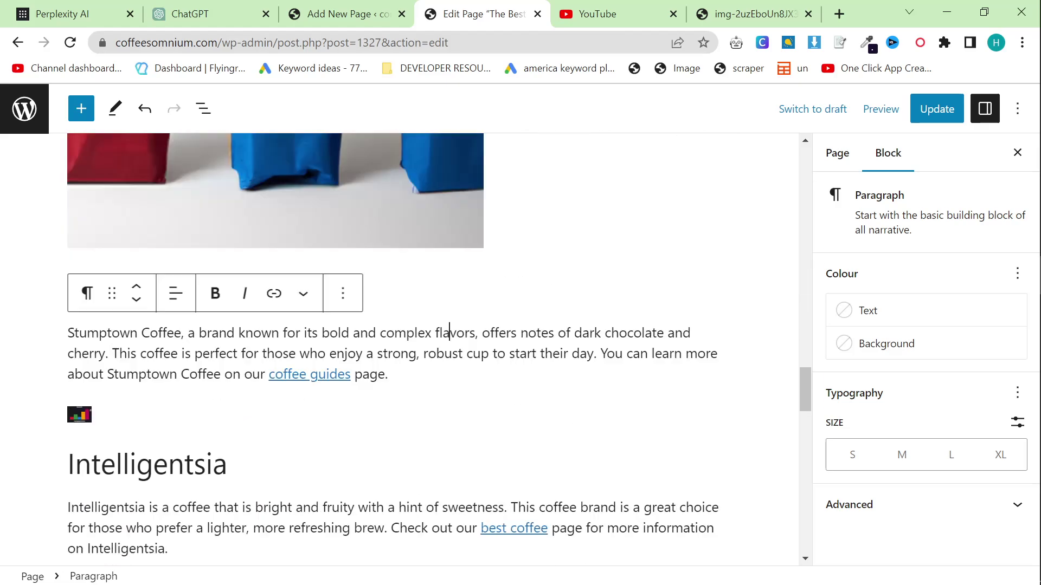
pyautogui.scroll(10, 358, 338)
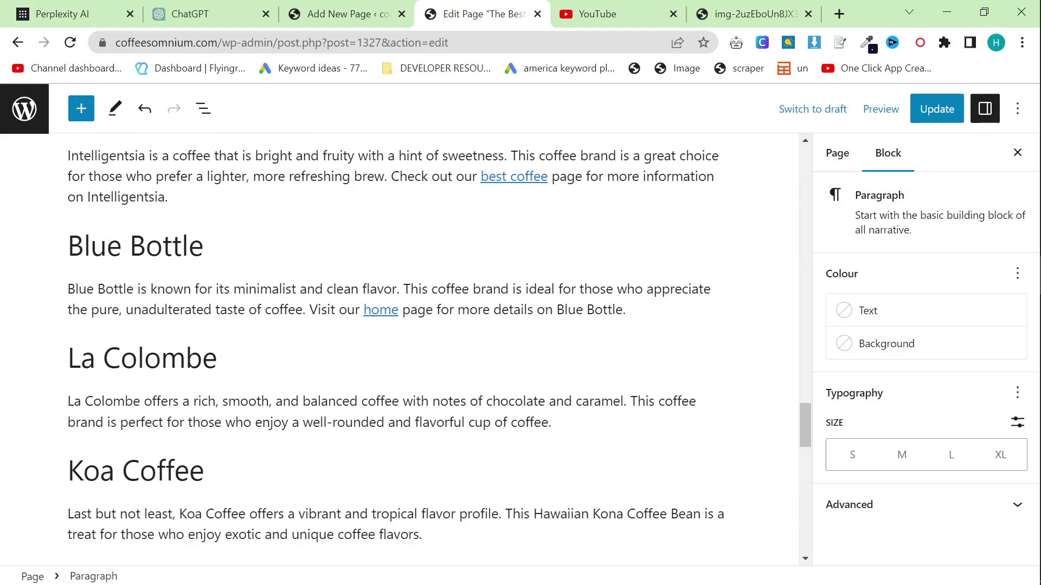
# - Copy the coffee article reply from ChatGPT and open a new empty browser tab
pyautogui.click(249, 11)
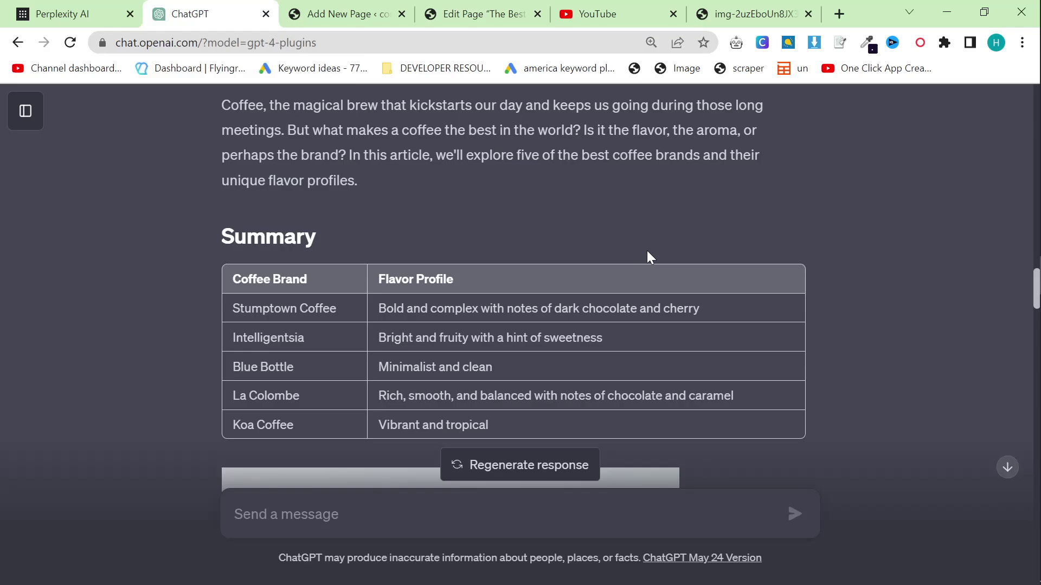
pyautogui.scroll(10, 650, 255)
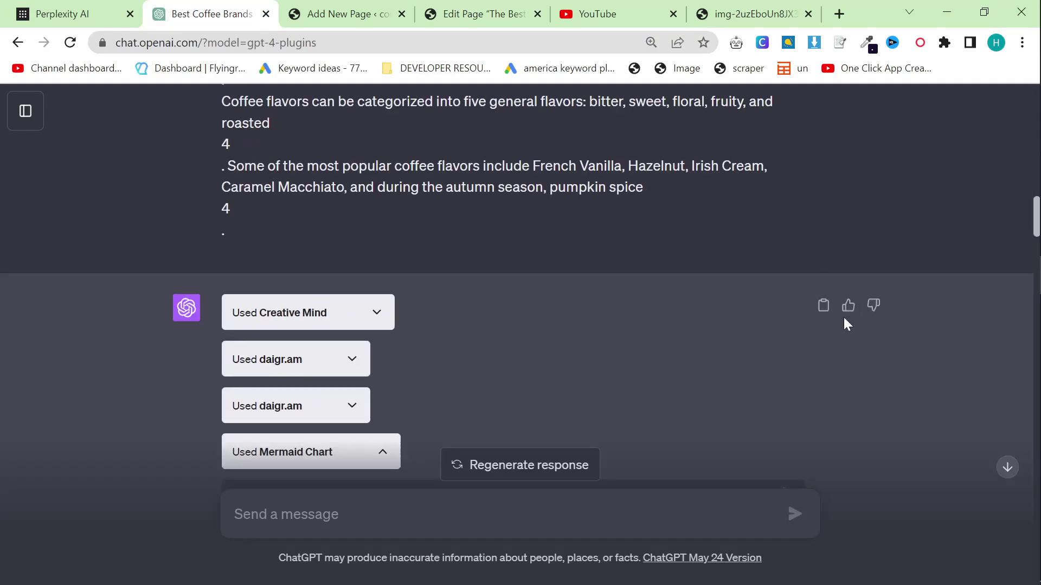
pyautogui.click(823, 305)
pyautogui.scroll(5, 402, 171)
pyautogui.click(839, 13)
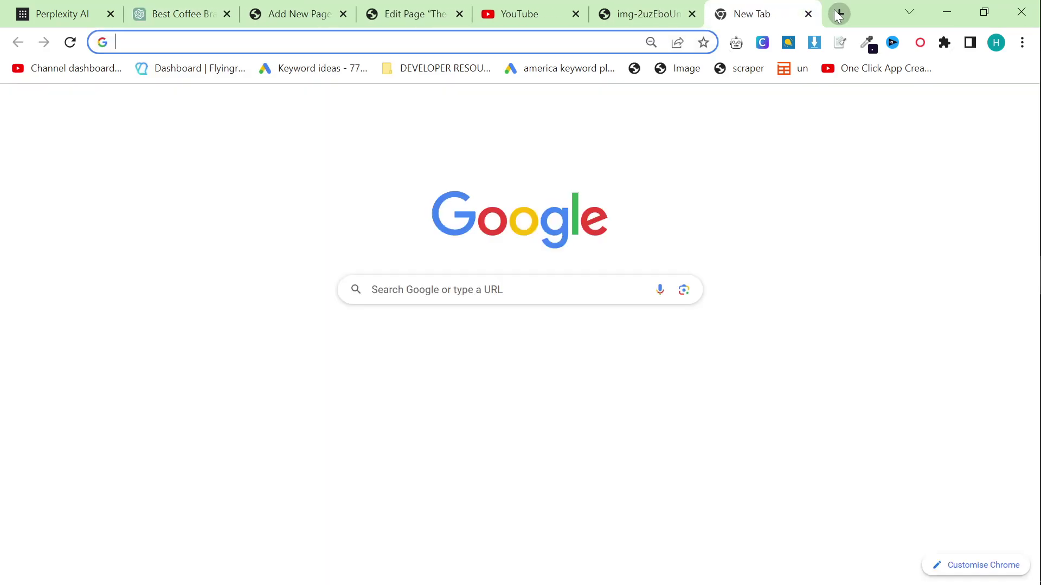
# - Load the OpenAI Playground with gpt-4 and lower the temperature to 0.32
pyautogui.write('pl')
pyautogui.press('Return')
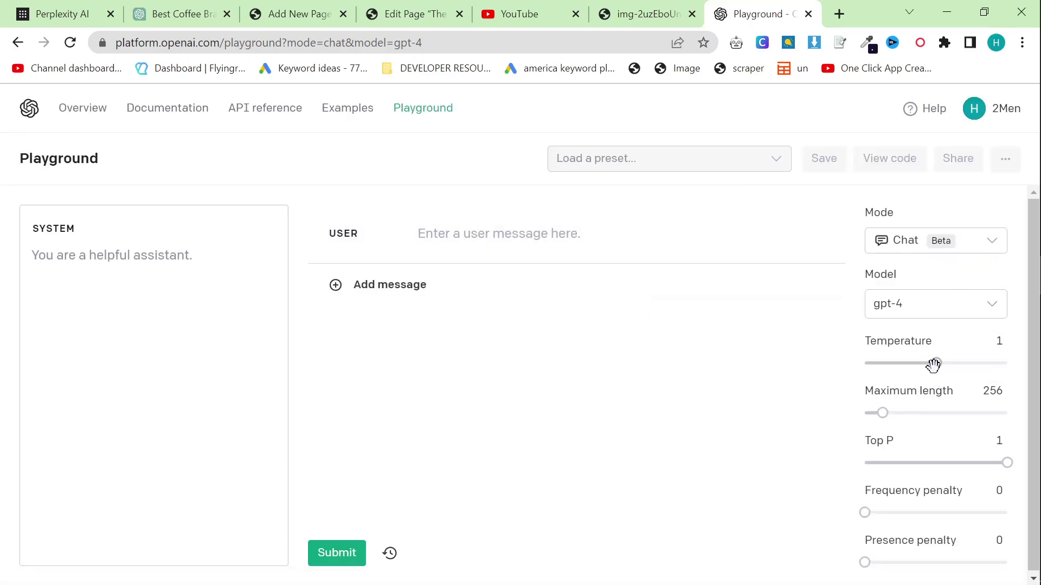
pyautogui.moveTo(934, 363); pyautogui.dragTo(888, 363)
pyautogui.moveTo(882, 413); pyautogui.dragTo(1006, 413)
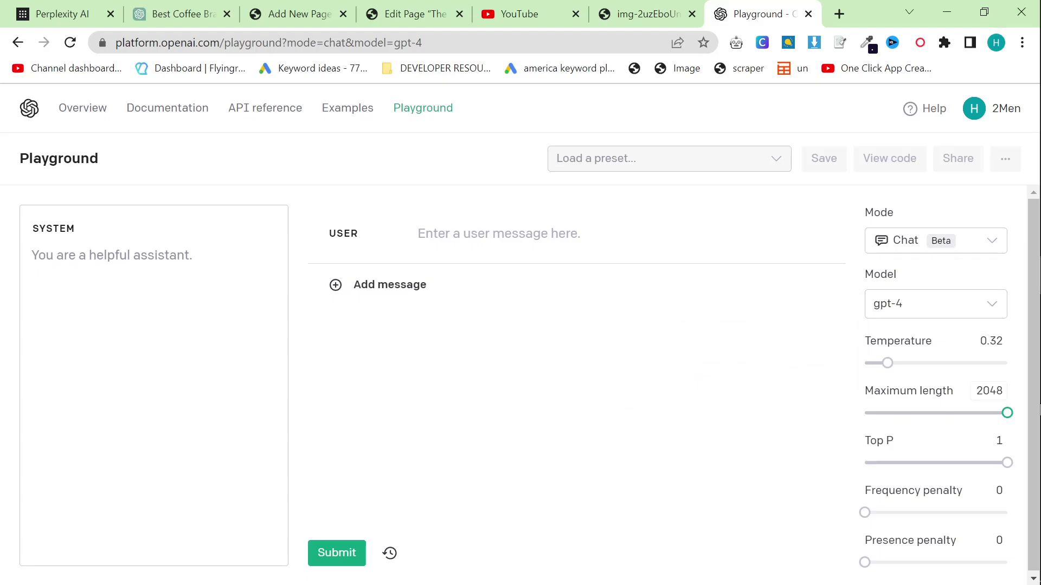
pyautogui.click(944, 308)
pyautogui.click(943, 308)
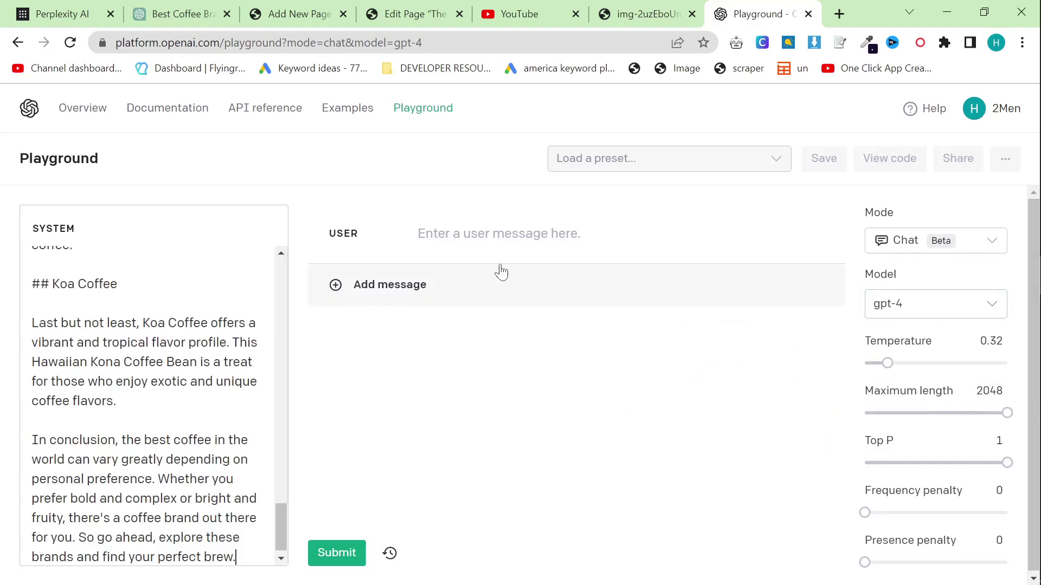
# - Ask GPT-4 to add 10 paragraphs without new brands, then stop the generating reply
pyautogui.click(418, 234)
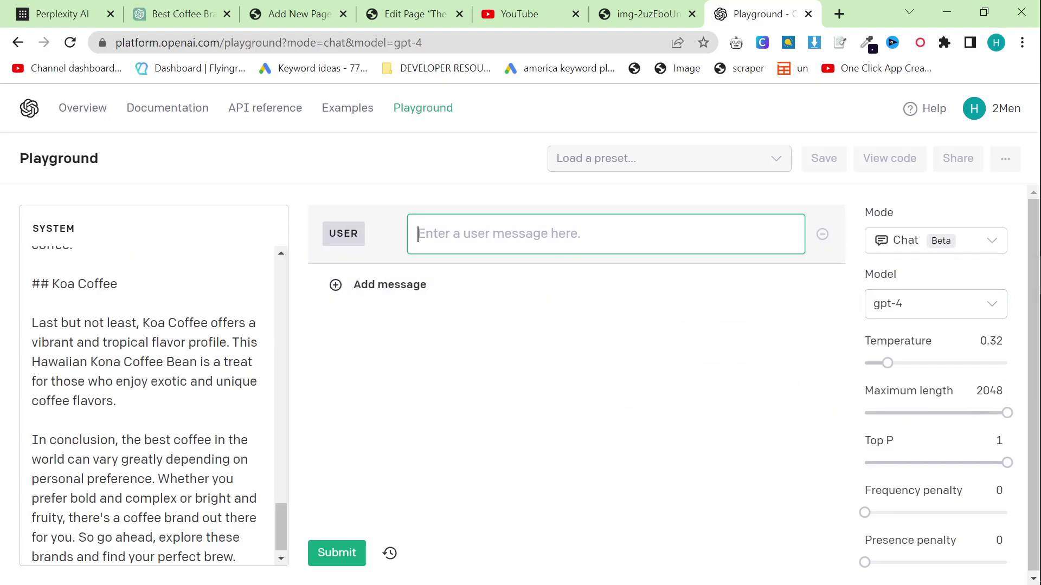
pyautogui.write('Can you ad')
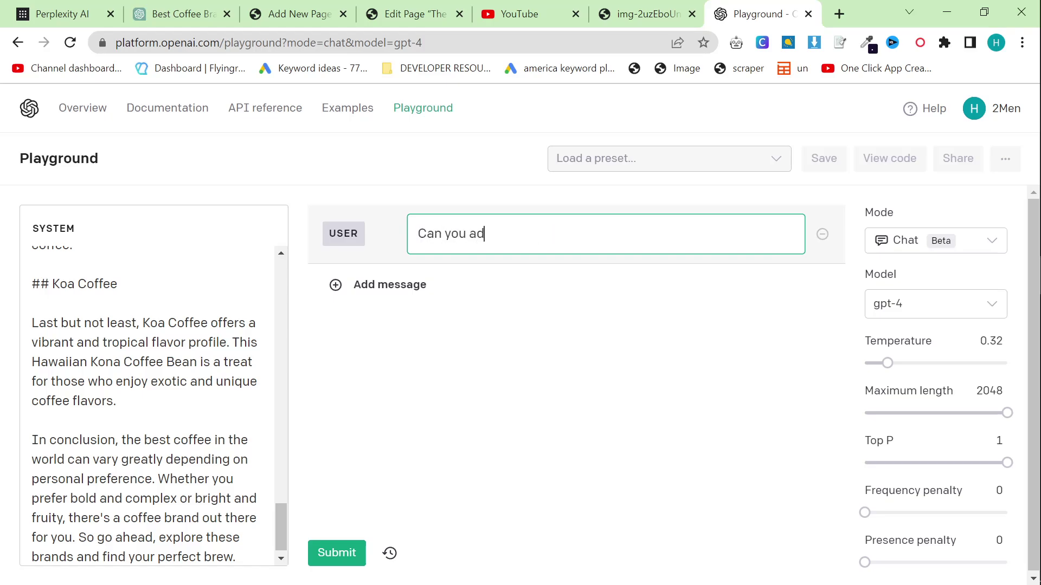
pyautogui.write("d 10 paragraphs to this content, don't")
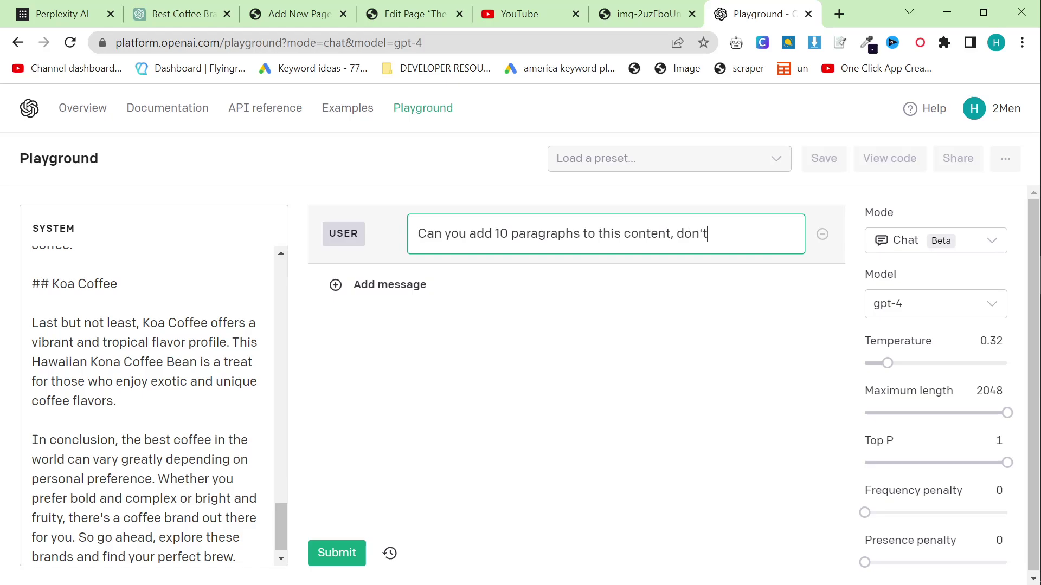
pyautogui.write(' add new brands, ')
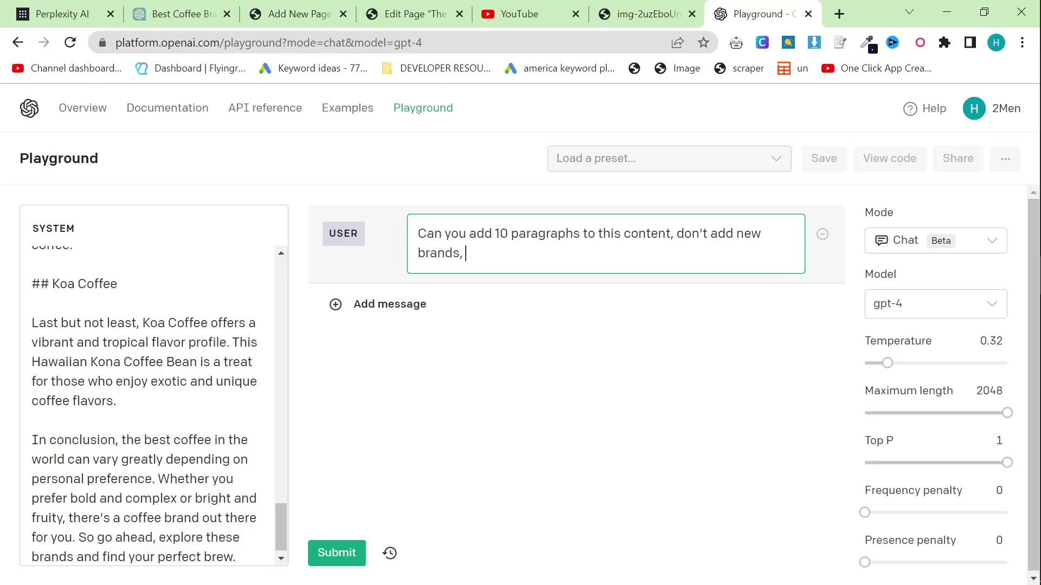
pyautogui.write('just add content around the')
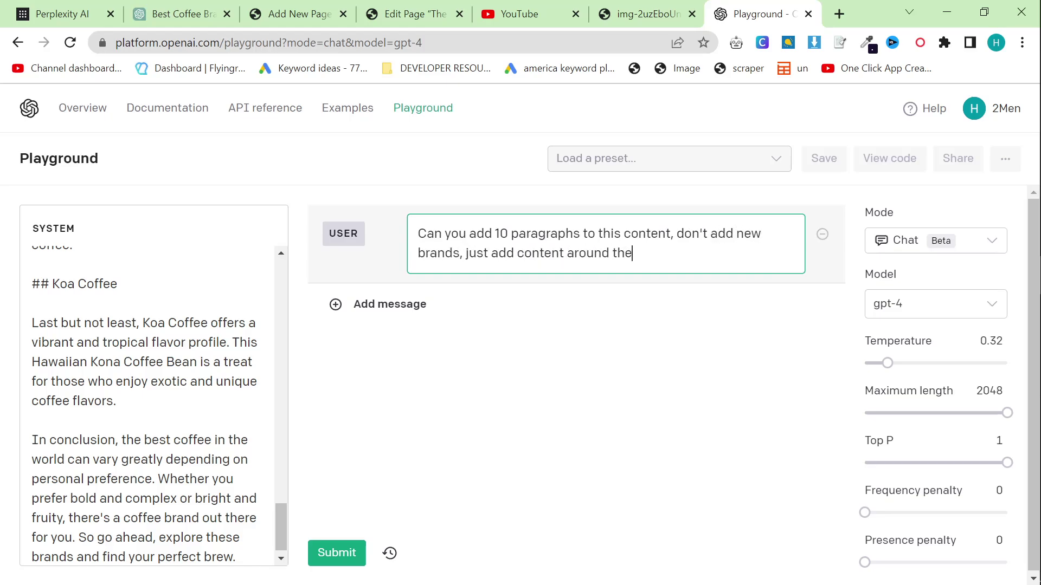
pyautogui.write(' currently existing content to help me rank')
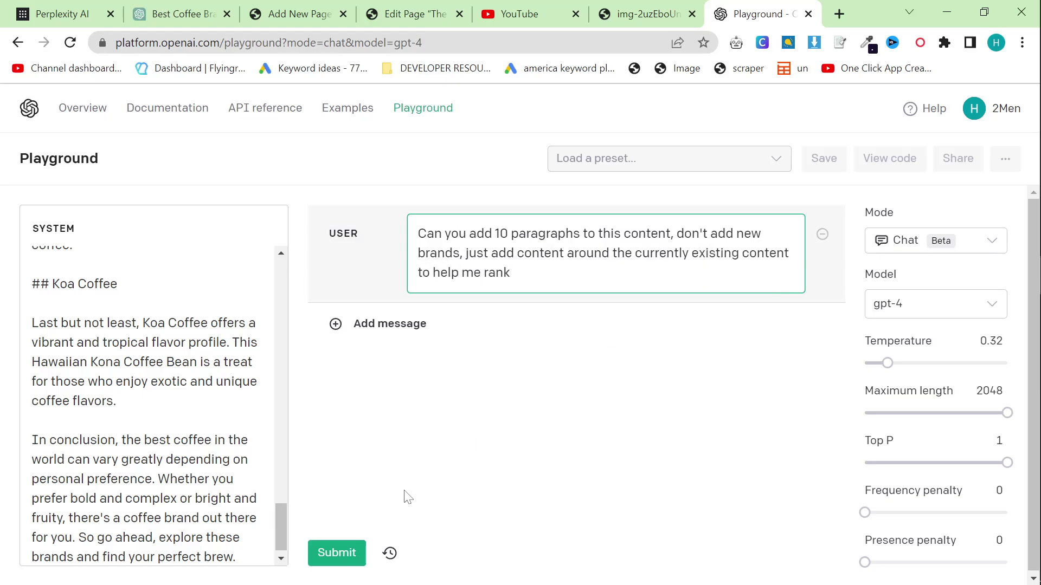
pyautogui.click(336, 552)
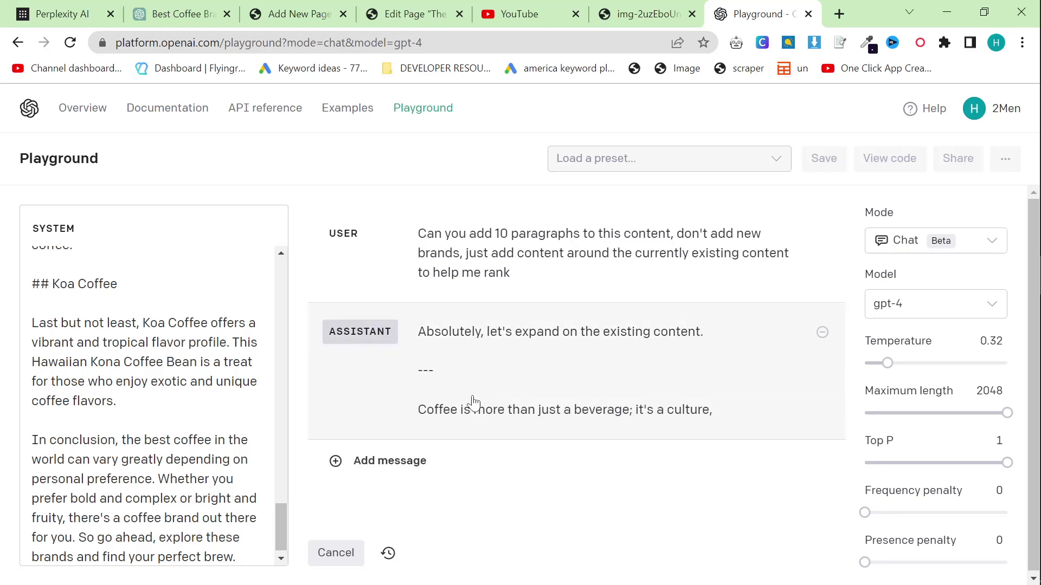
pyautogui.click(335, 552)
# - Send a follow-up asking for markdown formatting, and start a new message with 'Please'
pyautogui.click(435, 499)
pyautogui.write('Please use ')
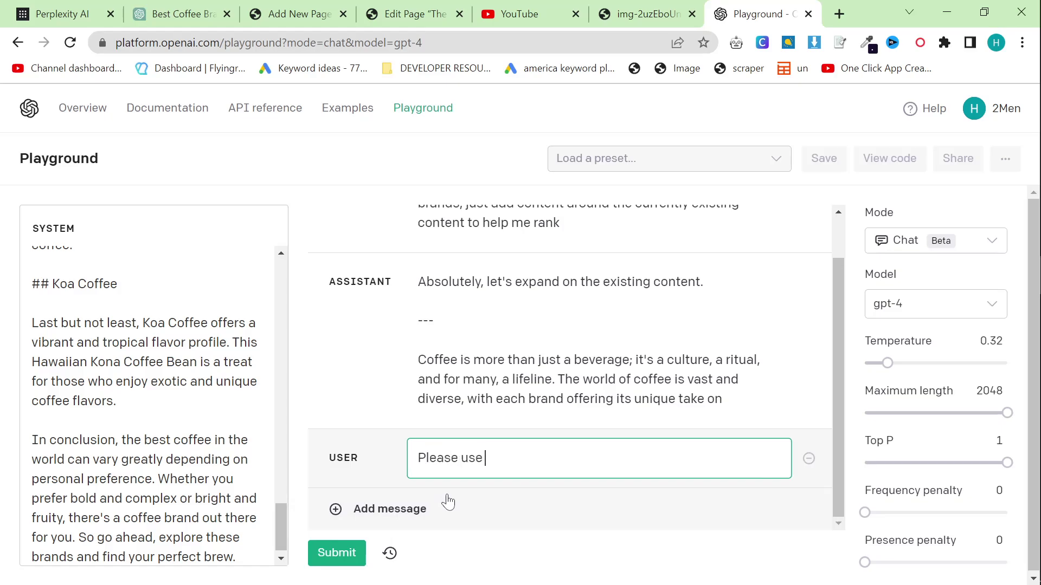
pyautogui.write('markdown formatting and give me a title etc.')
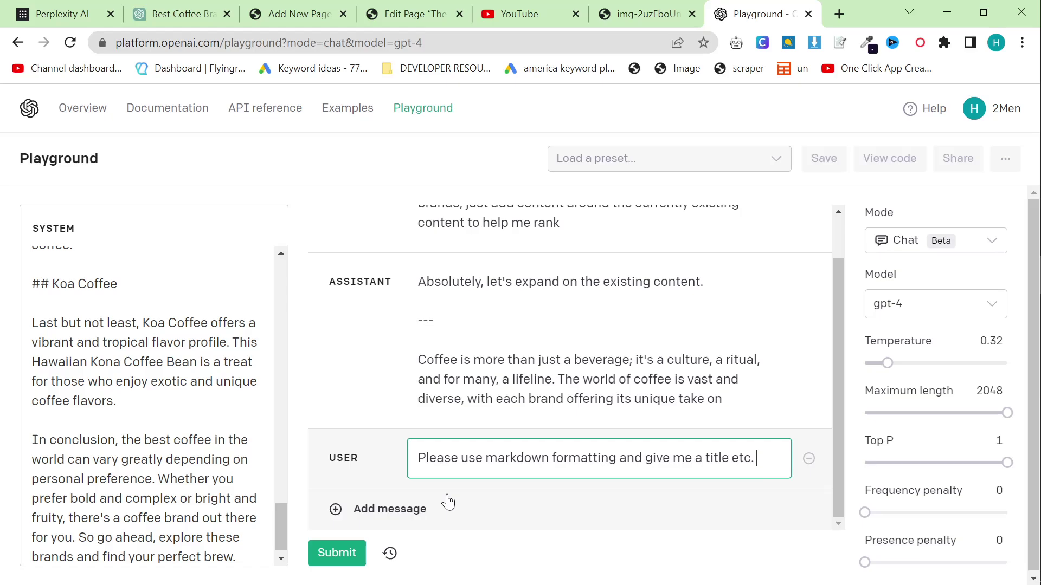
pyautogui.click(335, 553)
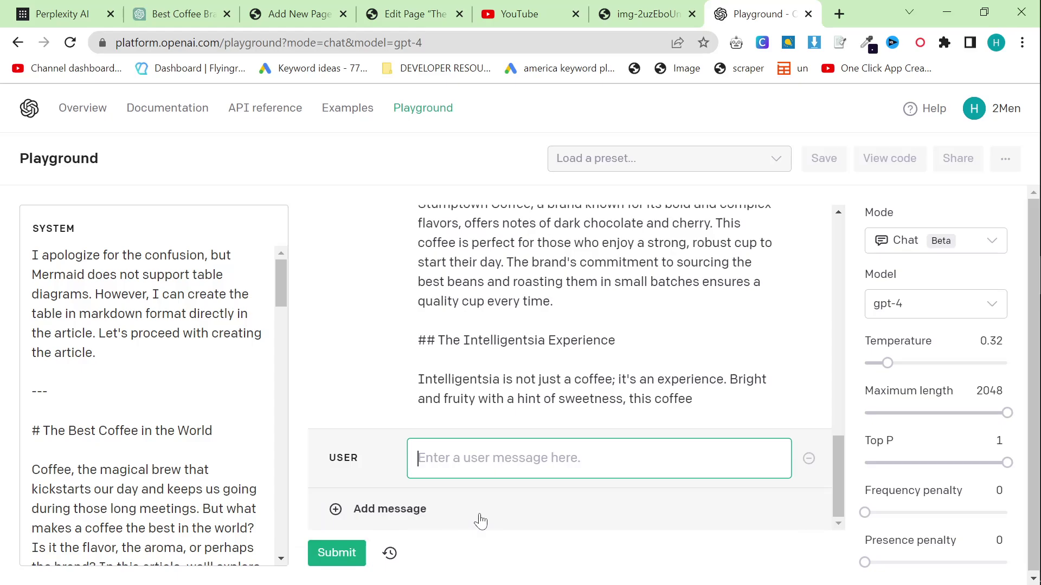
pyautogui.write('pLEASE')
pyautogui.hotkey('ctrl', 'a')
pyautogui.write('Plea')
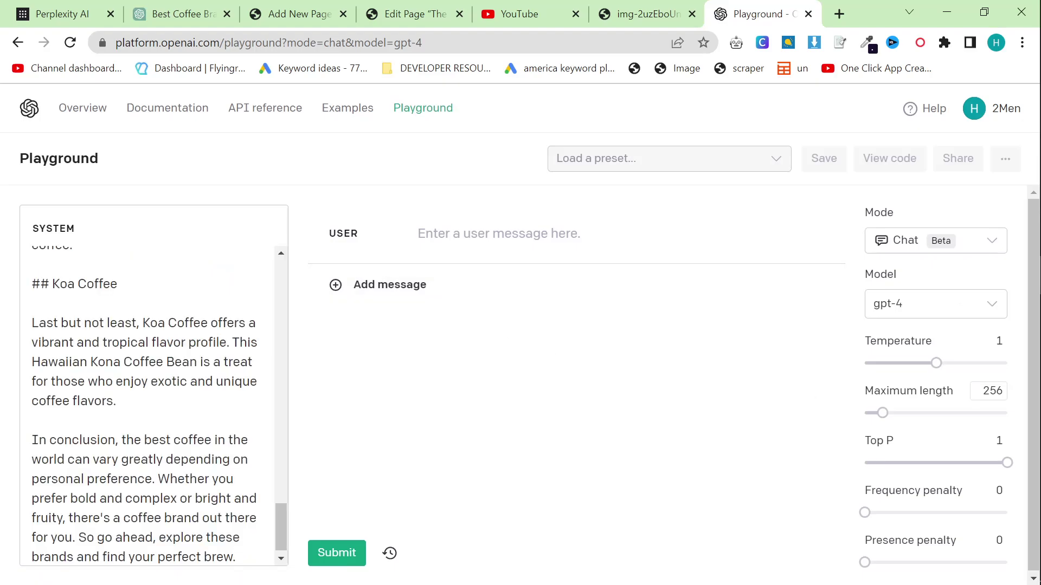
# - At length 2048 and temperature 0.27, request expansion keeping markdown, photos and internal links
pyautogui.moveTo(883, 412); pyautogui.dragTo(1007, 413)
pyautogui.moveTo(936, 363); pyautogui.dragTo(884, 363)
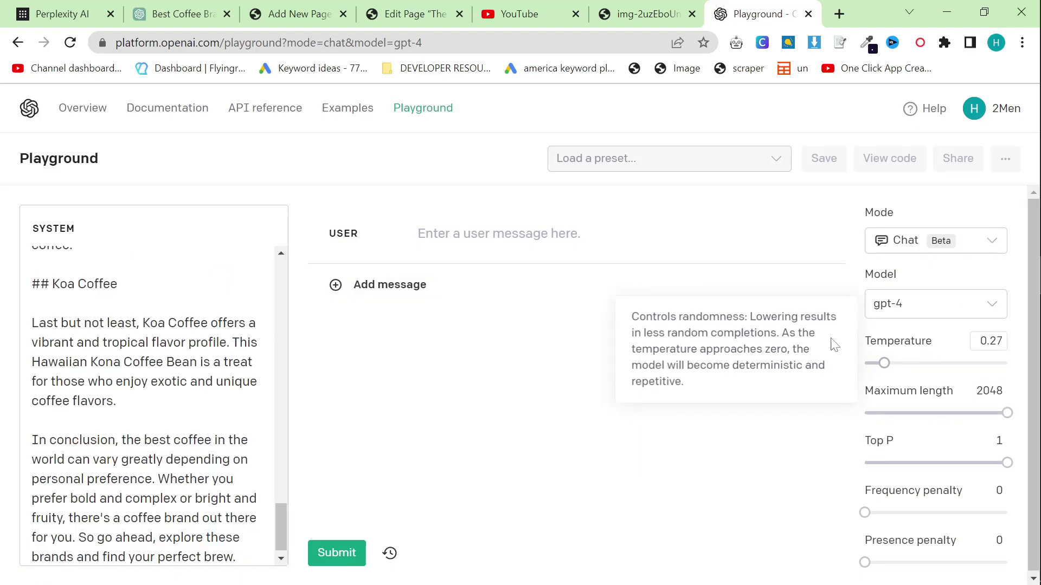
pyautogui.click(645, 242)
pyautogui.write('Please expan')
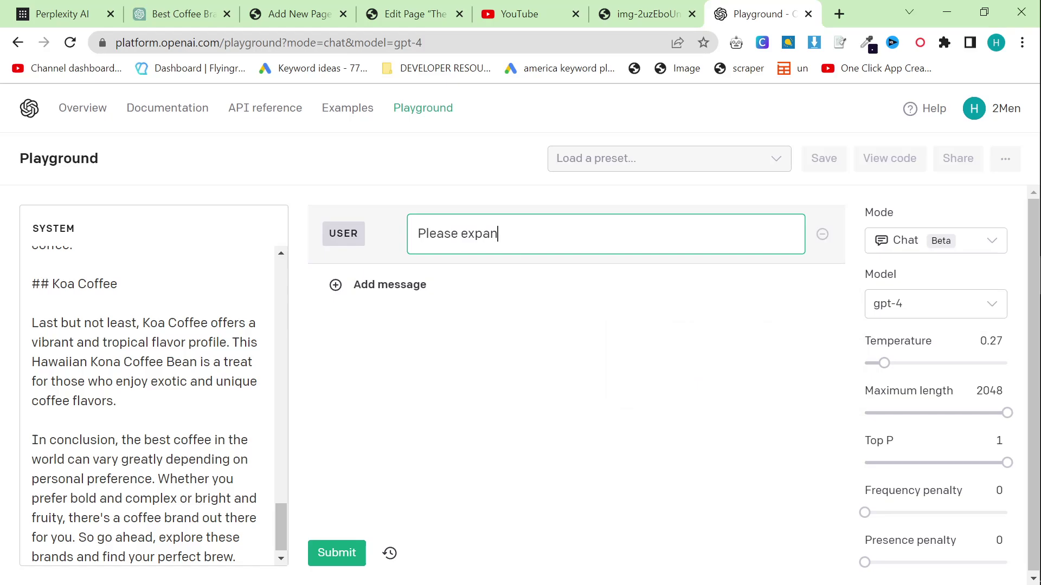
pyautogui.write('d on this content, do not cha')
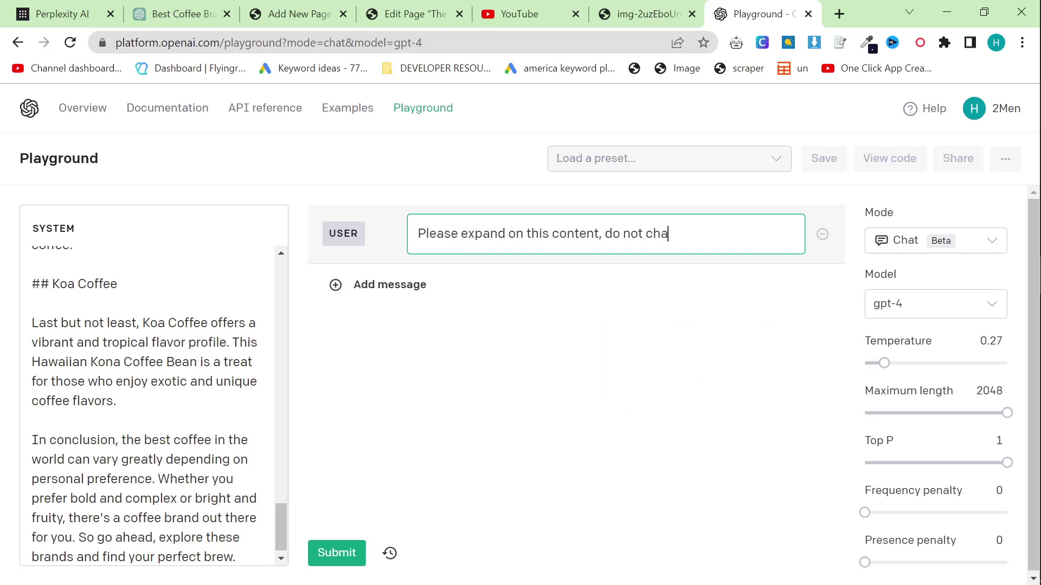
pyautogui.write('nge any')
pyautogui.scroll(10, 152, 401)
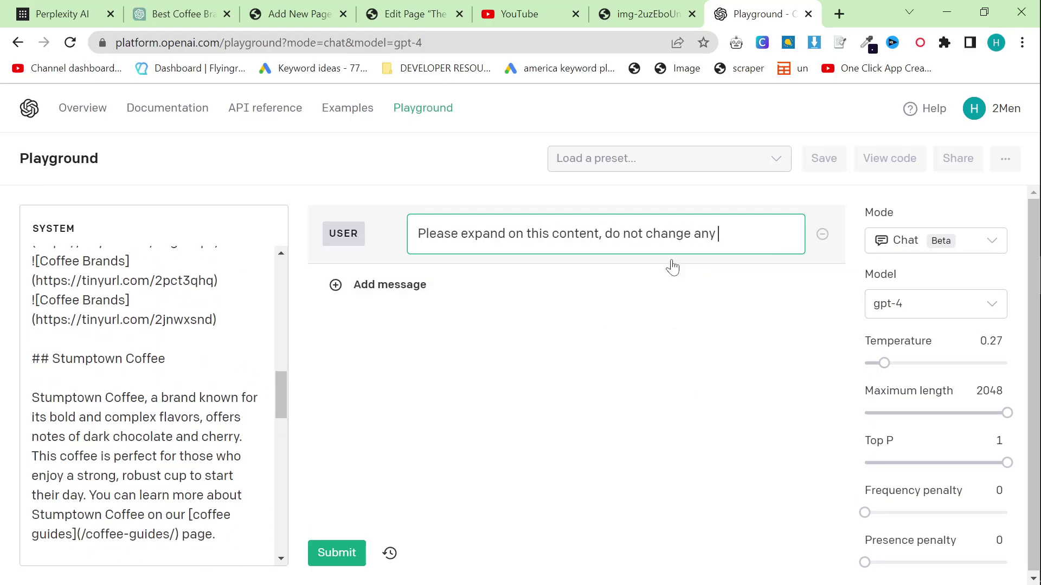
pyautogui.write('markdown forma')
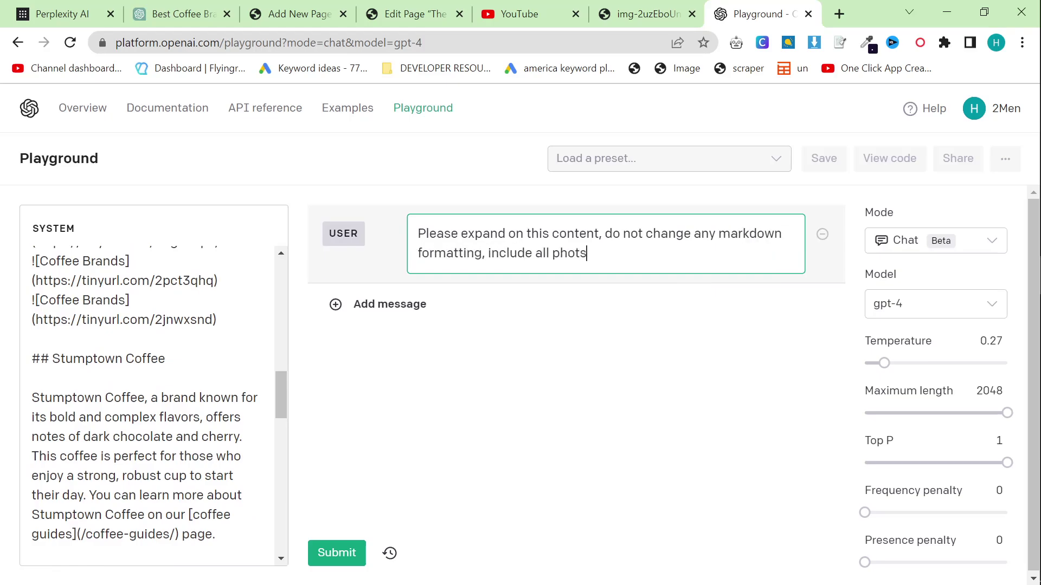
pyautogui.write('tting, include all photos and internal links etc.')
pyautogui.press('Return')
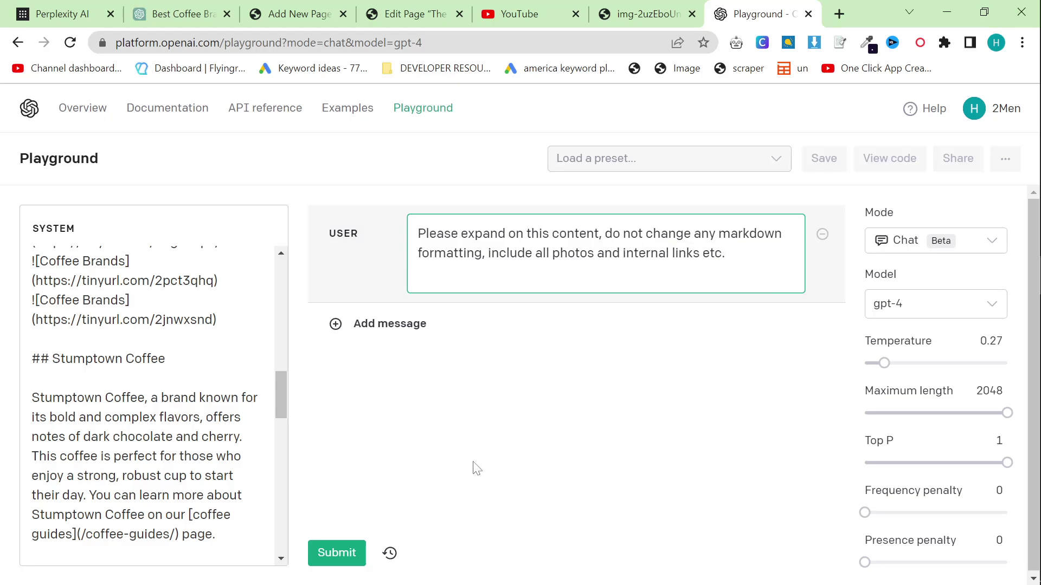
pyautogui.click(336, 553)
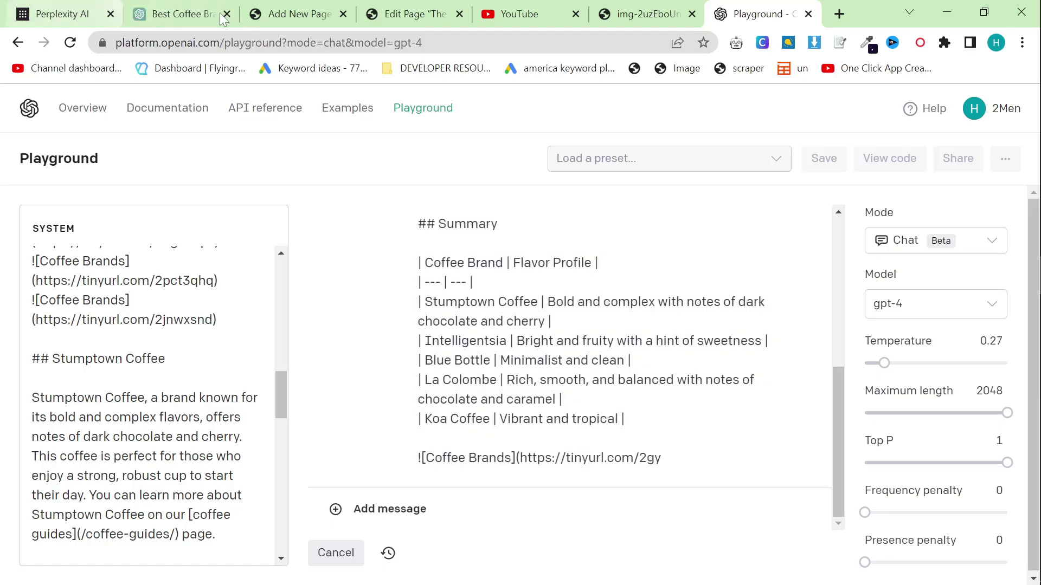
# - Look over the coffee page content in the WordPress editor, then view the published page
pyautogui.click(349, 6)
pyautogui.scroll(-3, 433, 271)
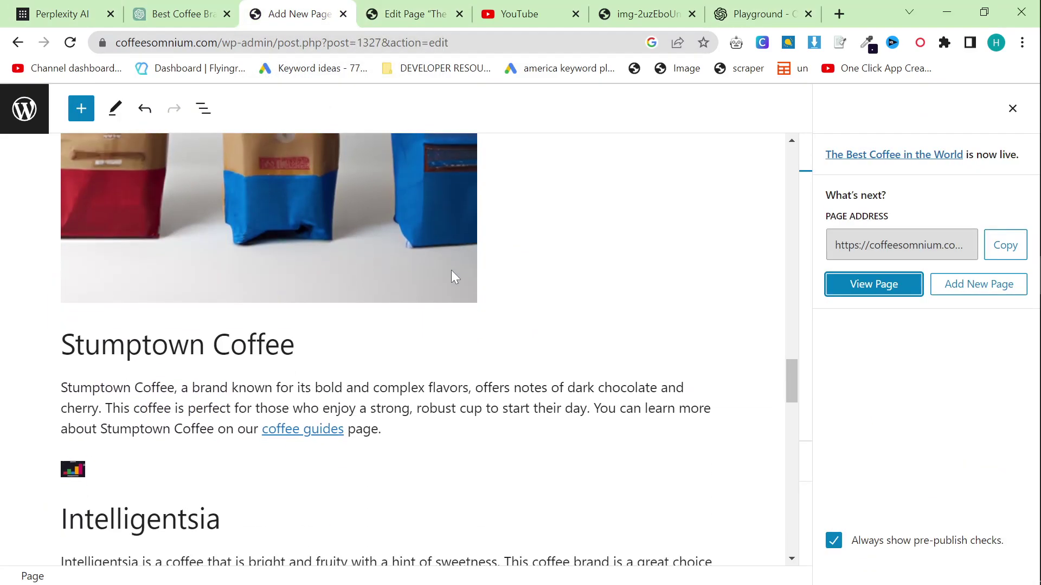
pyautogui.scroll(-4, 451, 273)
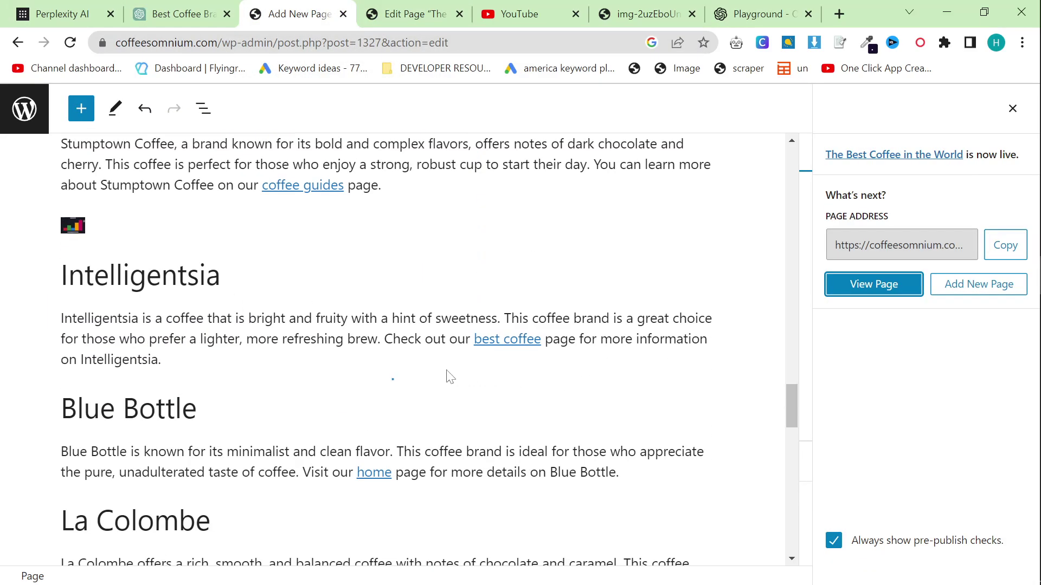
pyautogui.scroll(-1, 351, 361)
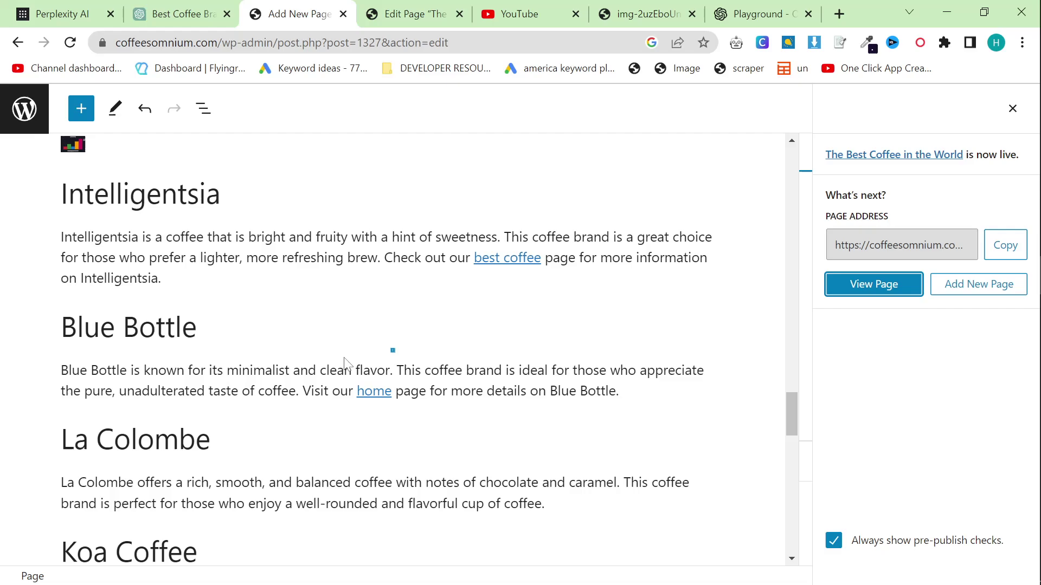
pyautogui.scroll(12, 326, 368)
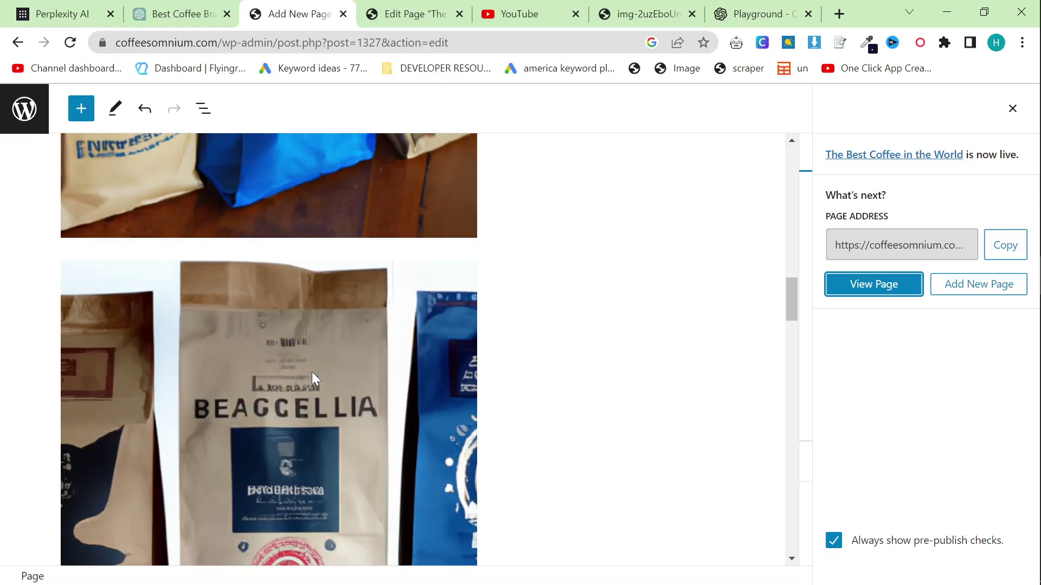
pyautogui.scroll(6, 312, 378)
pyautogui.scroll(3, 310, 375)
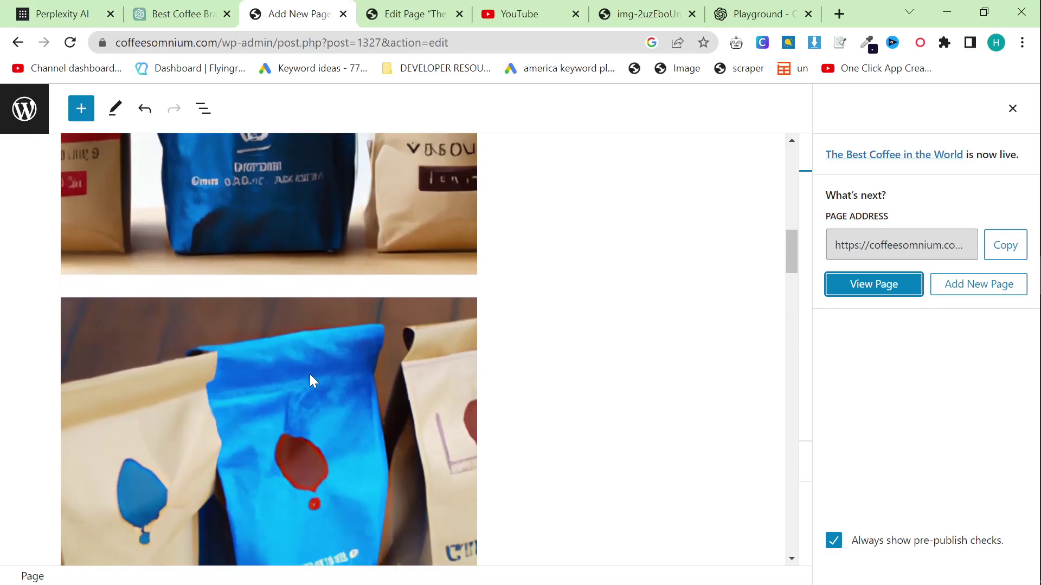
pyautogui.scroll(-6, 308, 391)
pyautogui.scroll(-15, 309, 406)
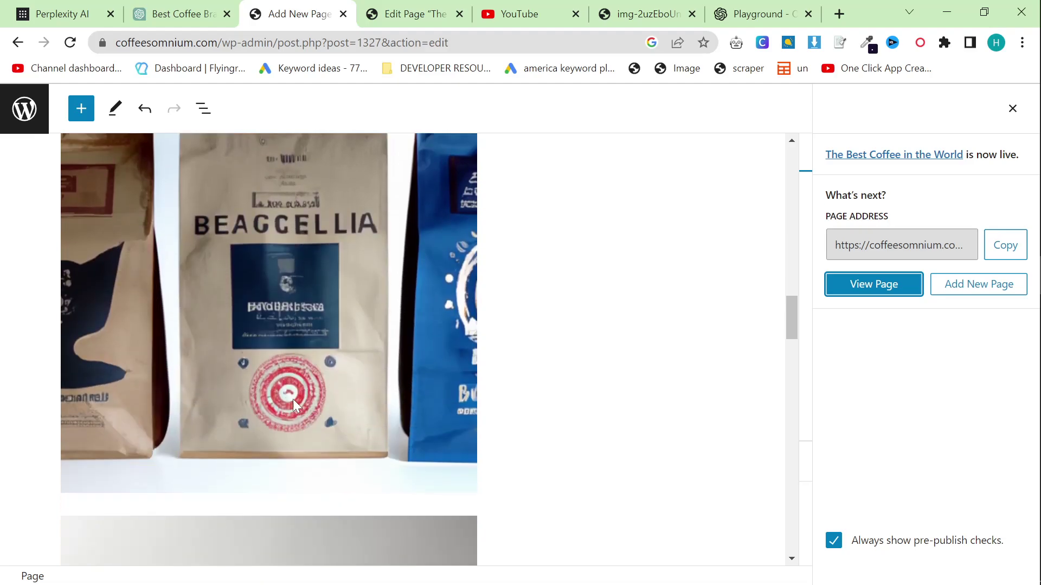
pyautogui.scroll(-5, 295, 404)
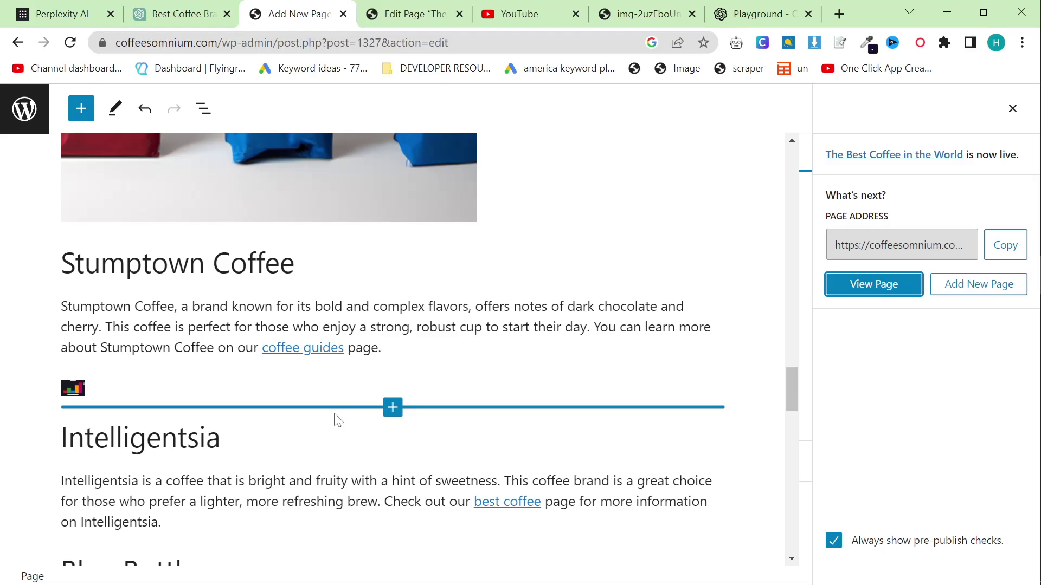
pyautogui.scroll(-12, 331, 412)
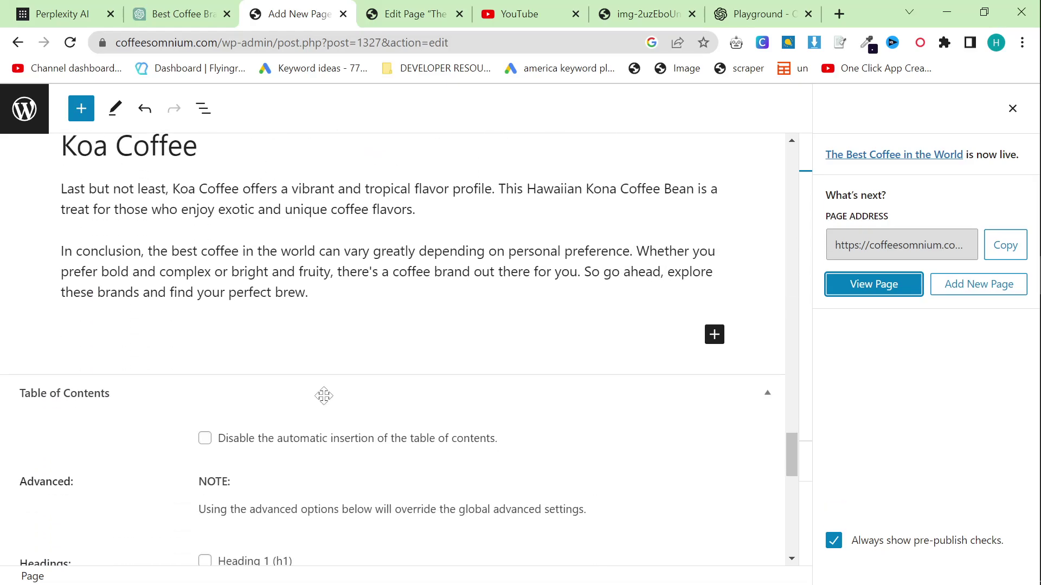
pyautogui.scroll(15, 324, 402)
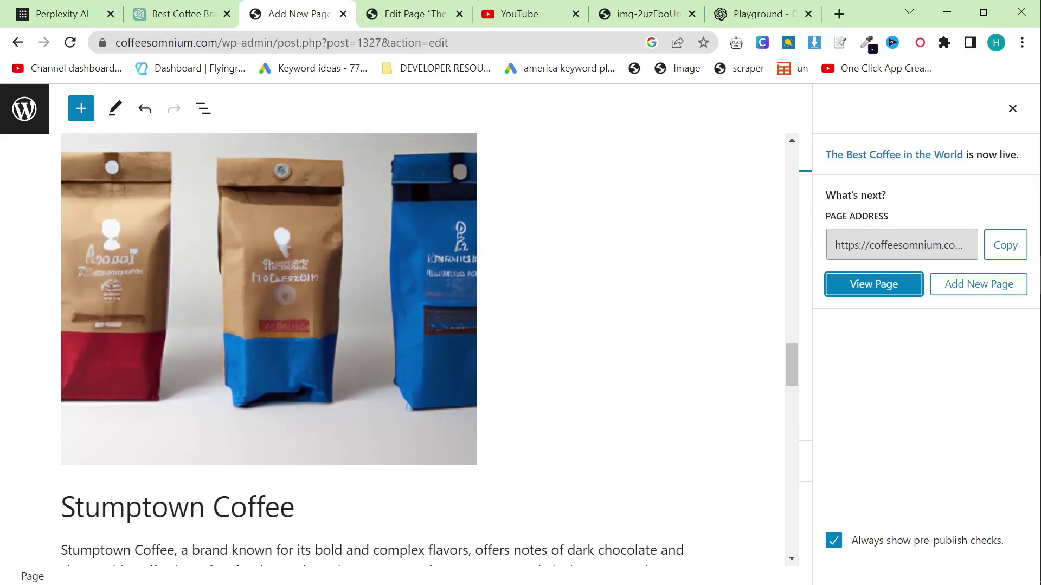
pyautogui.scroll(4, 325, 418)
pyautogui.scroll(-9, 662, 474)
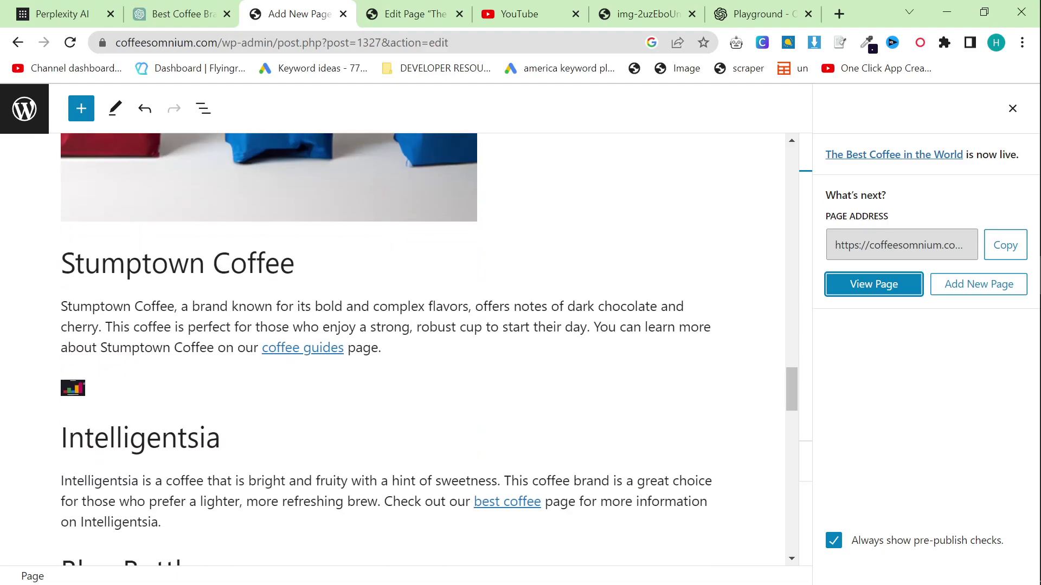
pyautogui.click(869, 285)
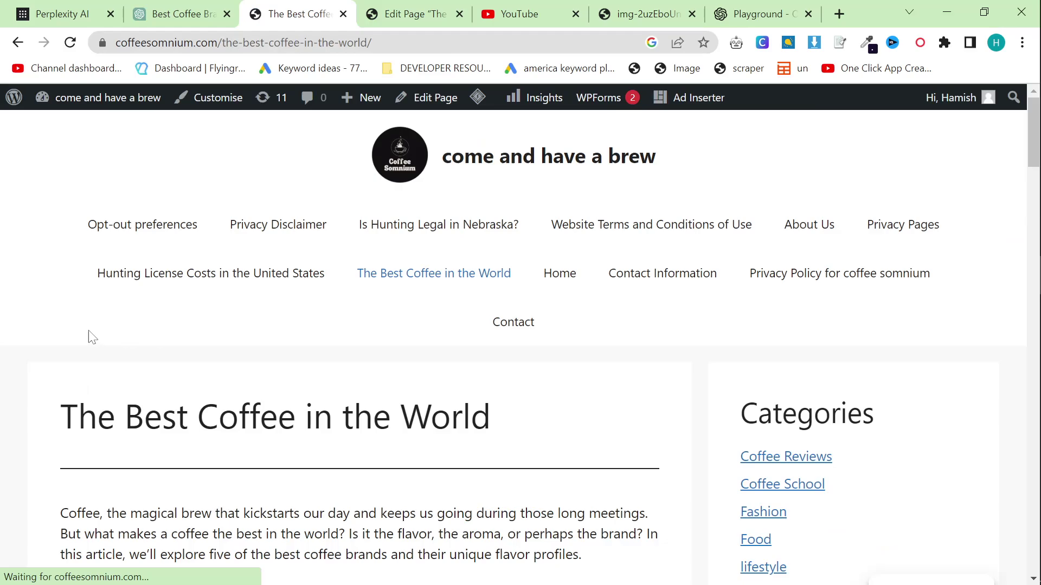
pyautogui.scroll(-3, 112, 334)
pyautogui.scroll(-15, 112, 334)
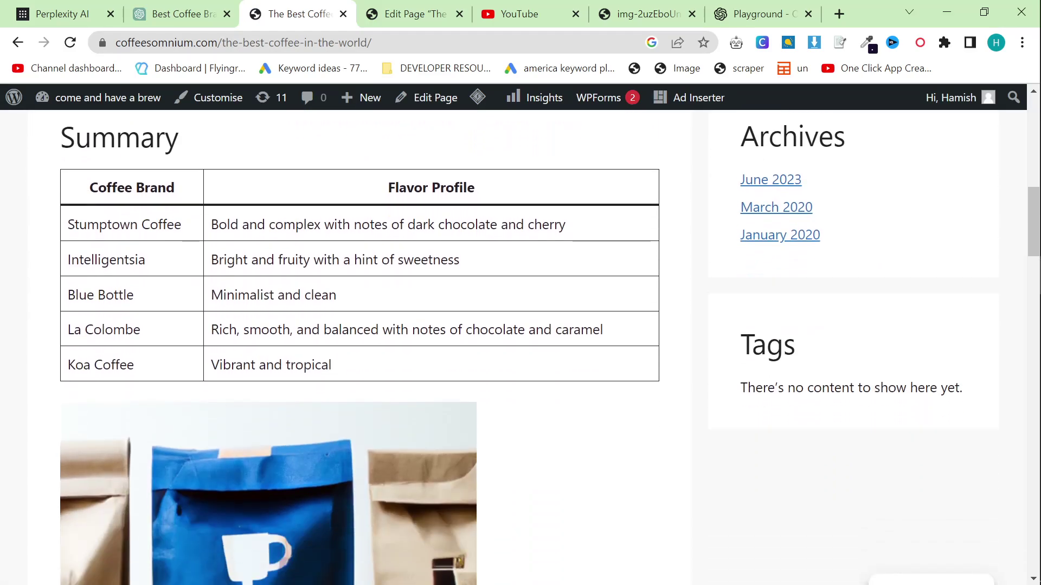
pyautogui.scroll(-20, 110, 330)
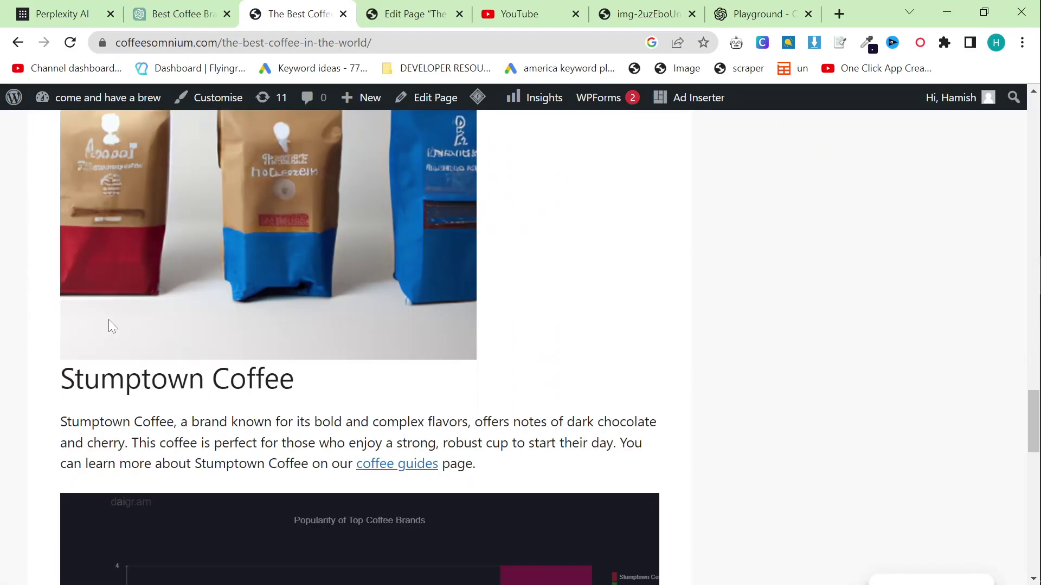
pyautogui.scroll(-11, 106, 324)
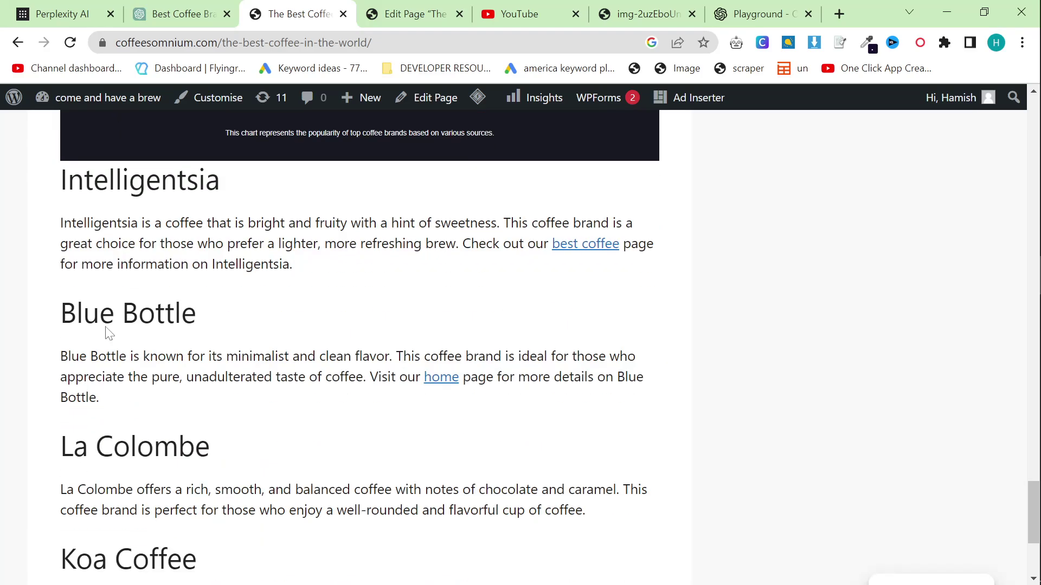
pyautogui.scroll(-2, 465, 420)
pyautogui.scroll(15, 465, 421)
pyautogui.scroll(-4, 465, 420)
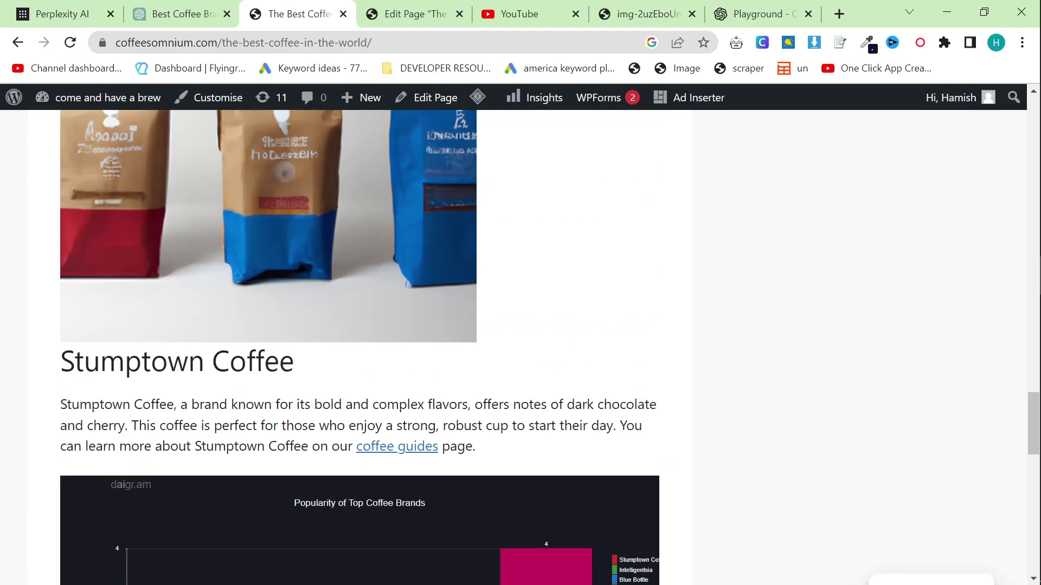
pyautogui.scroll(-1, 465, 420)
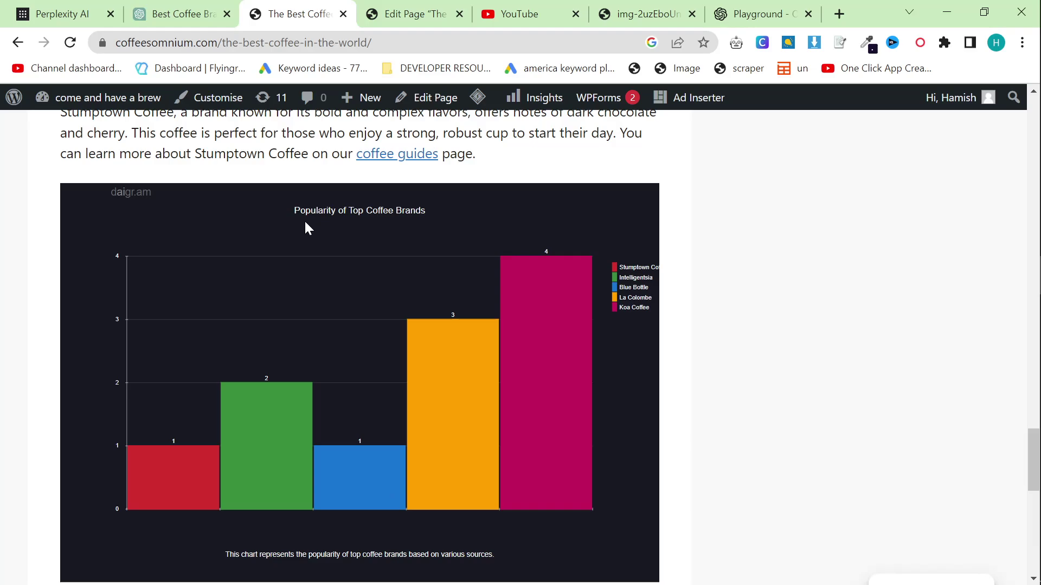
pyautogui.scroll(-1, 307, 227)
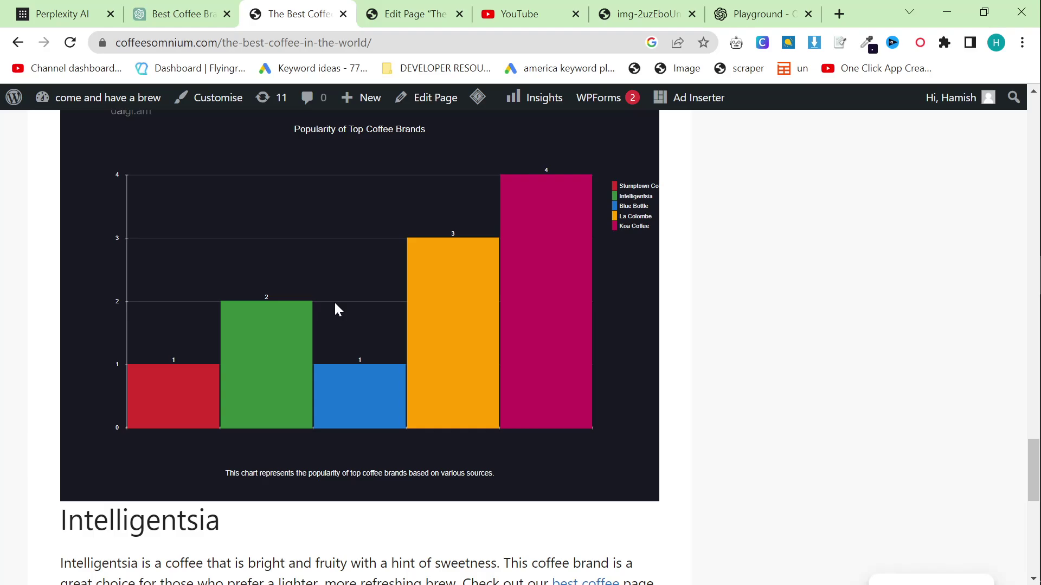
pyautogui.scroll(8, 353, 301)
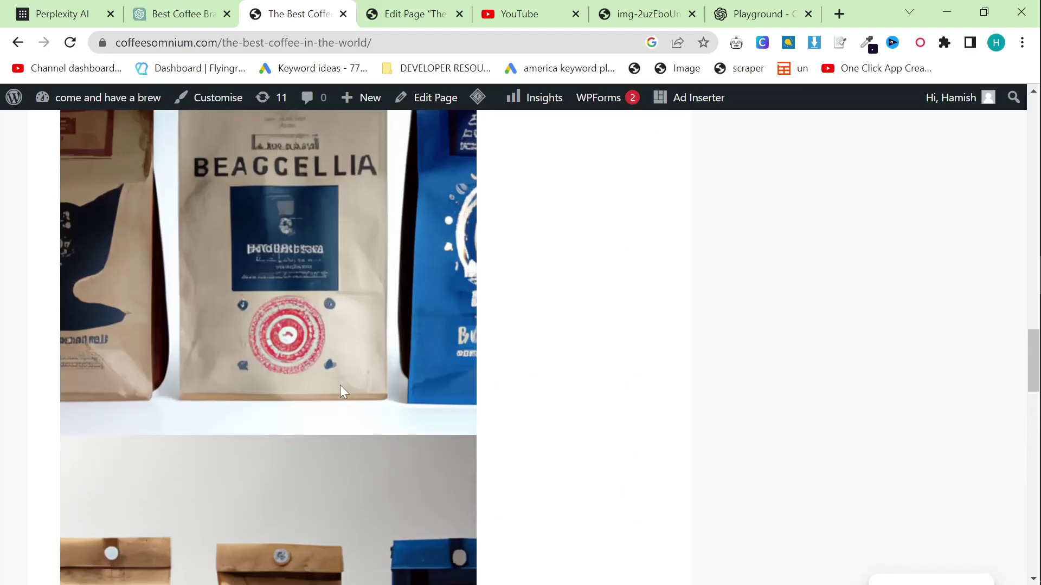
pyautogui.scroll(10, 340, 386)
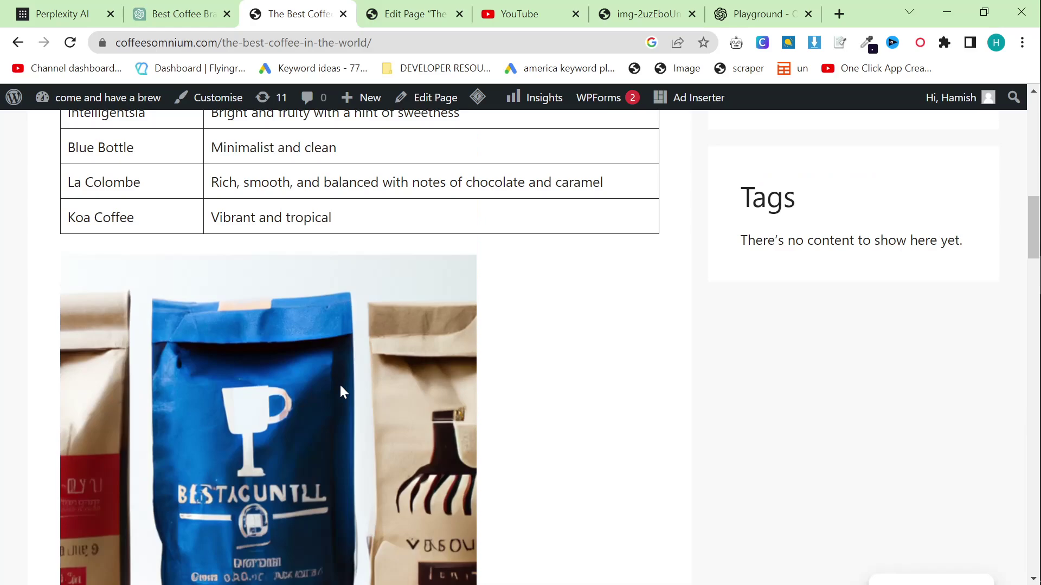
pyautogui.scroll(4, 341, 392)
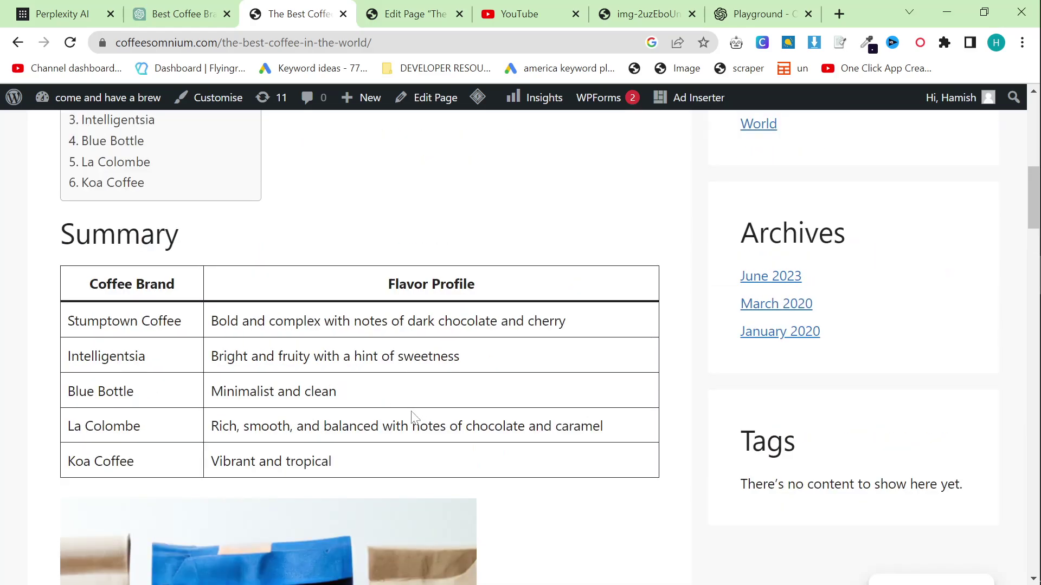
pyautogui.scroll(10, 466, 406)
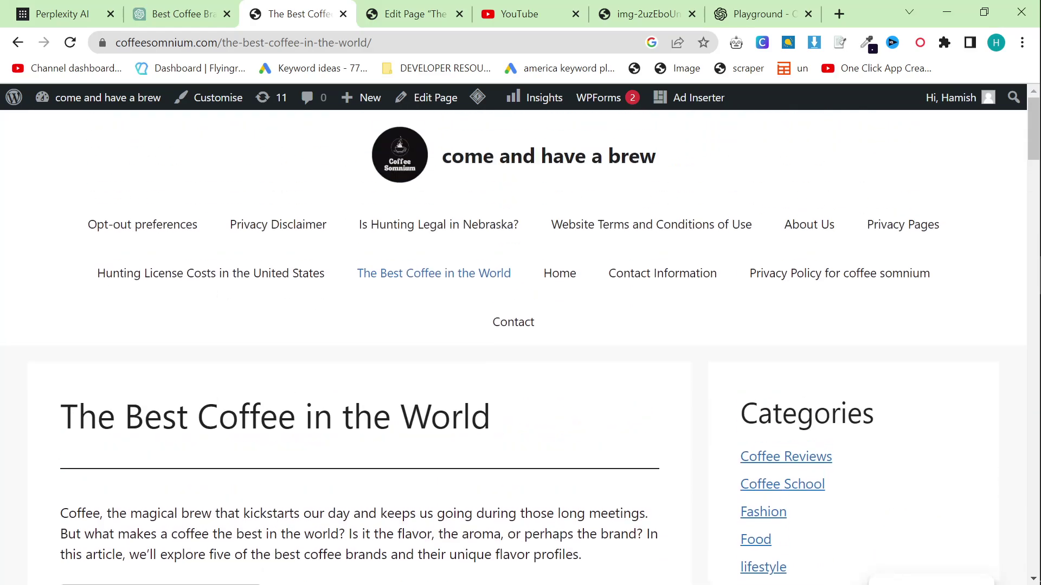
pyautogui.scroll(-9, 453, 417)
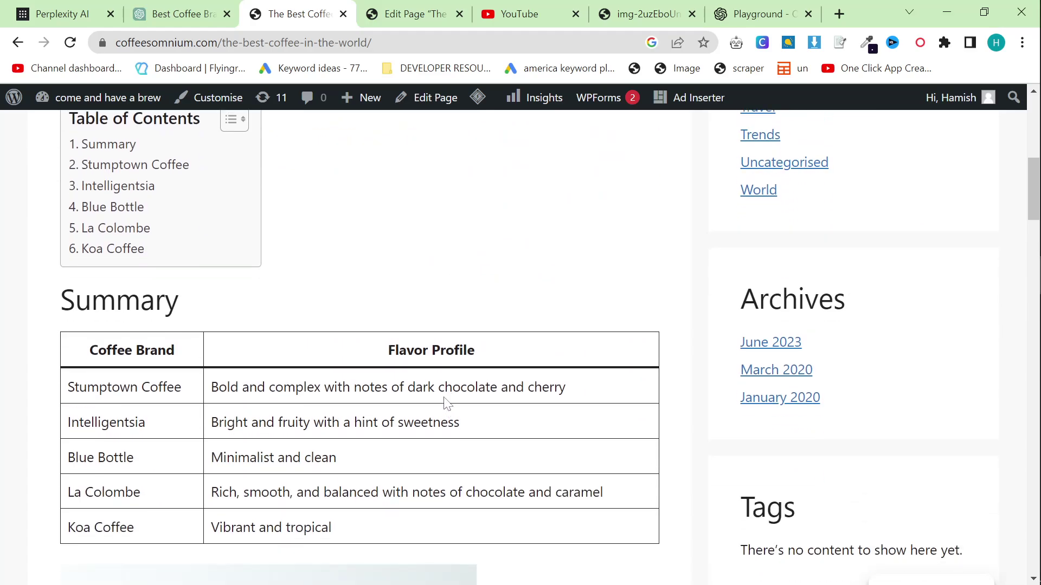
# - Return to the Best Coffee Brands & Flavors chat and review the prompt and five-coffee list
pyautogui.click(222, 8)
pyautogui.scroll(10, 567, 365)
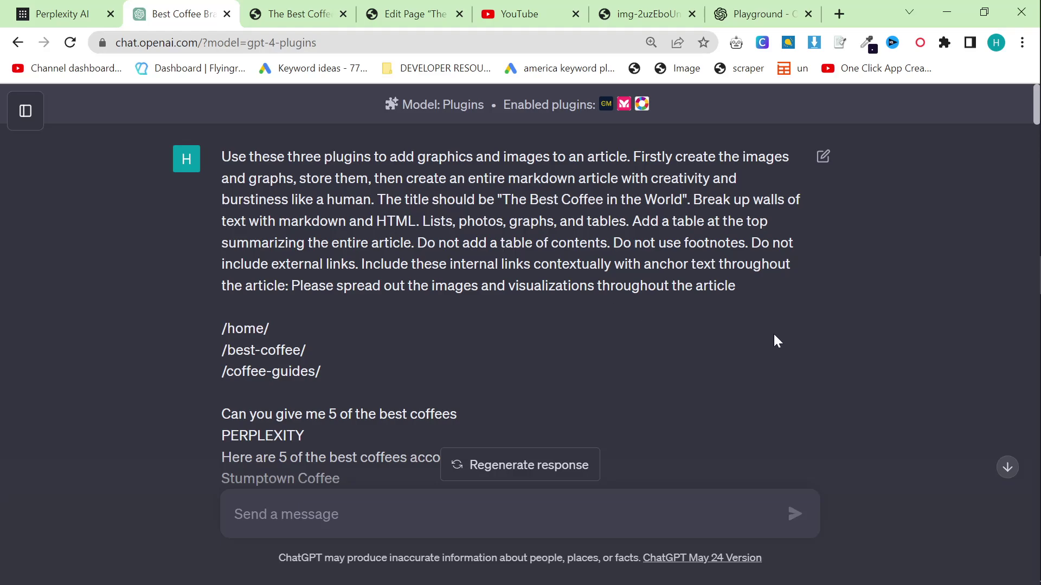
pyautogui.scroll(-6, 771, 341)
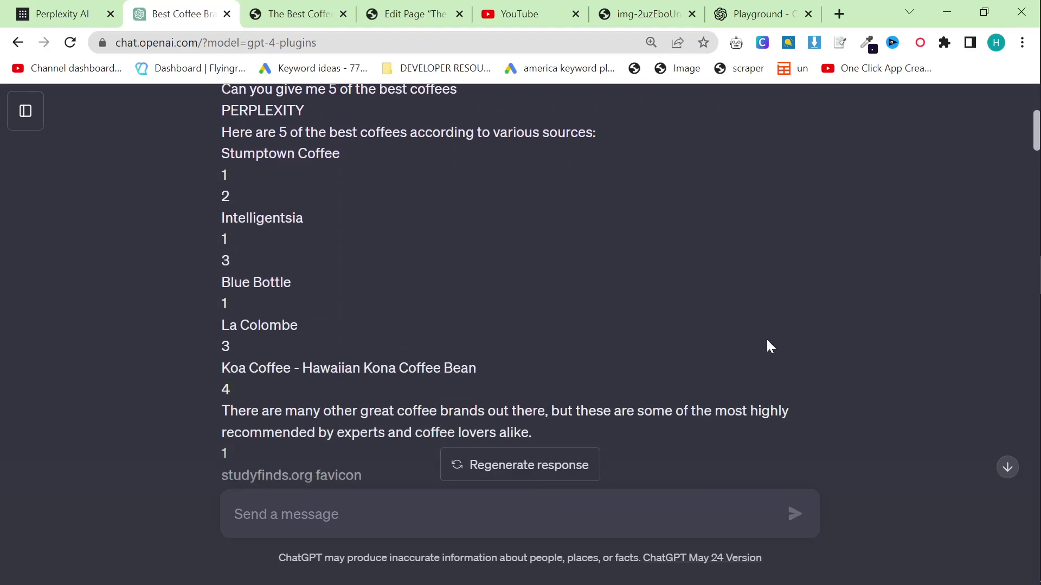